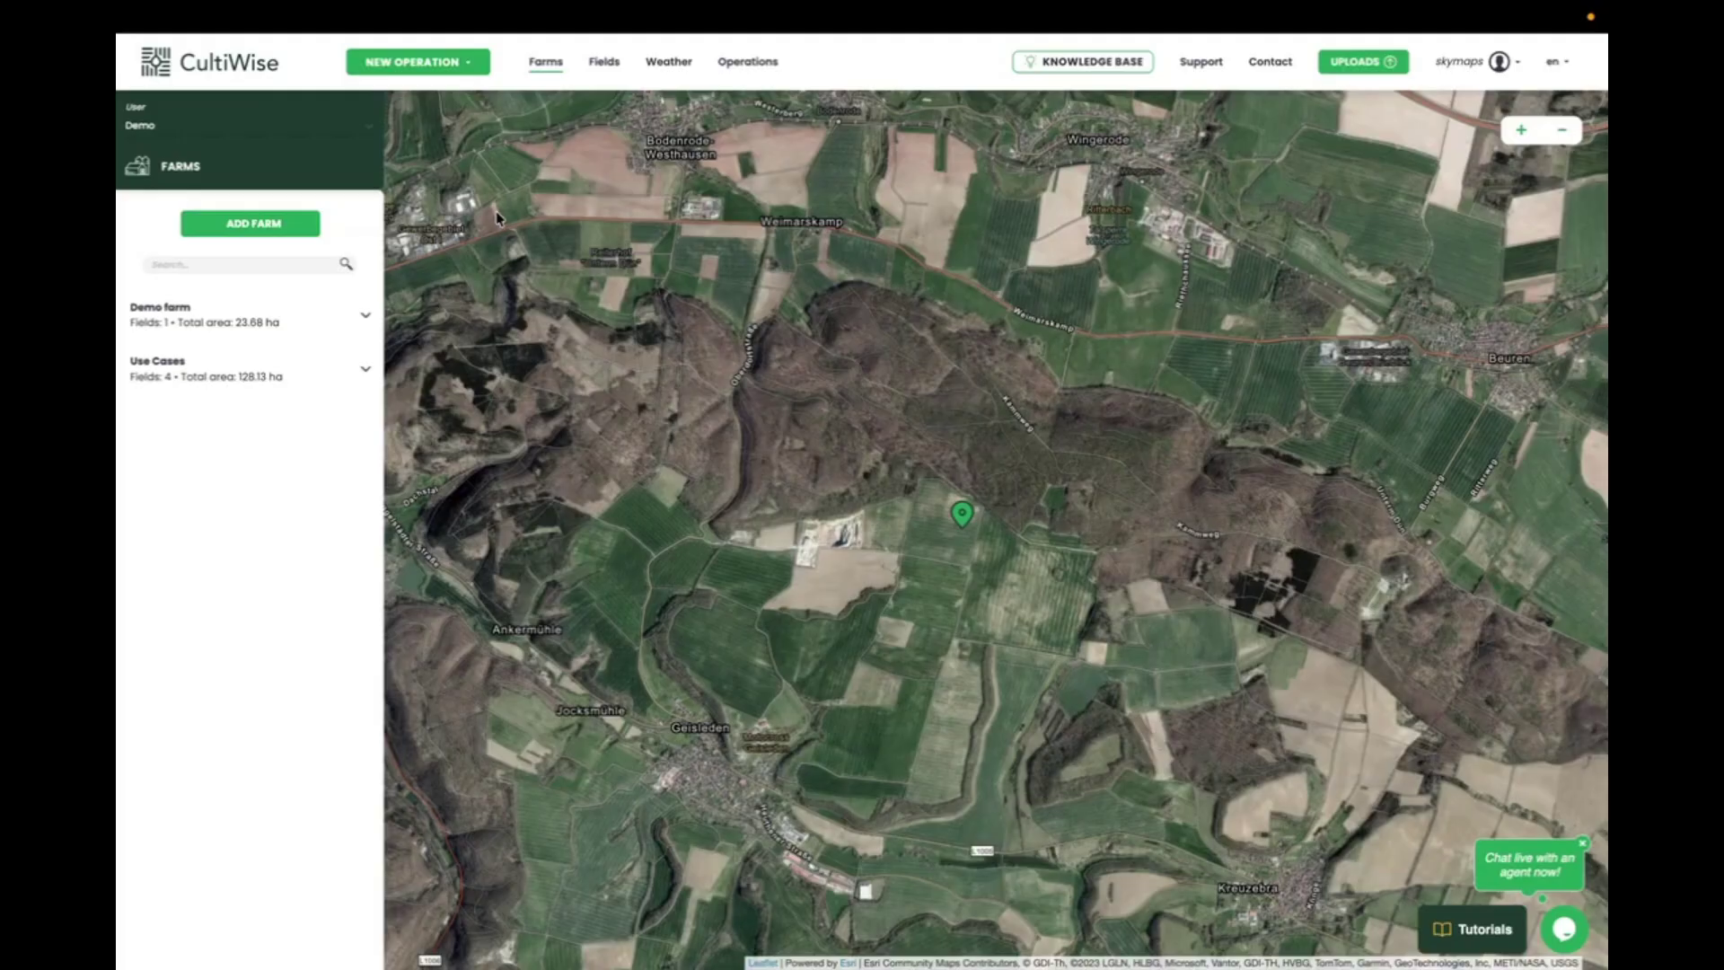
Start a new guided-mode operation for Pesticide & Regulators and set the crop to Wheat.
click(438, 68)
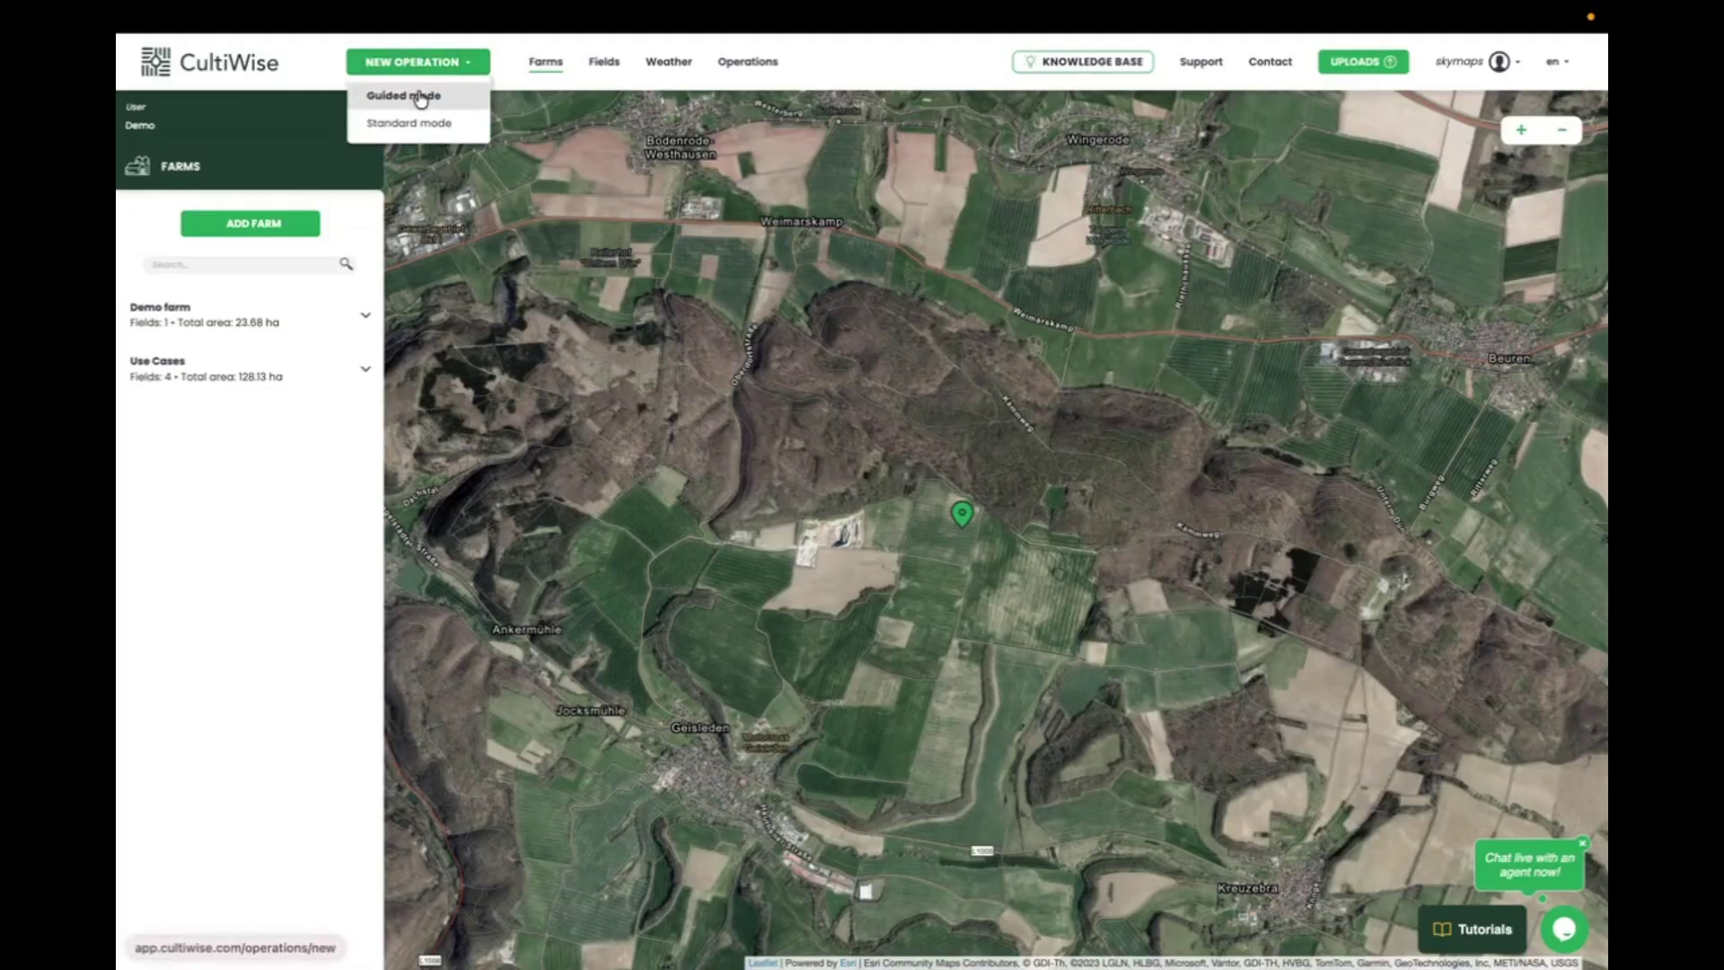
click(419, 97)
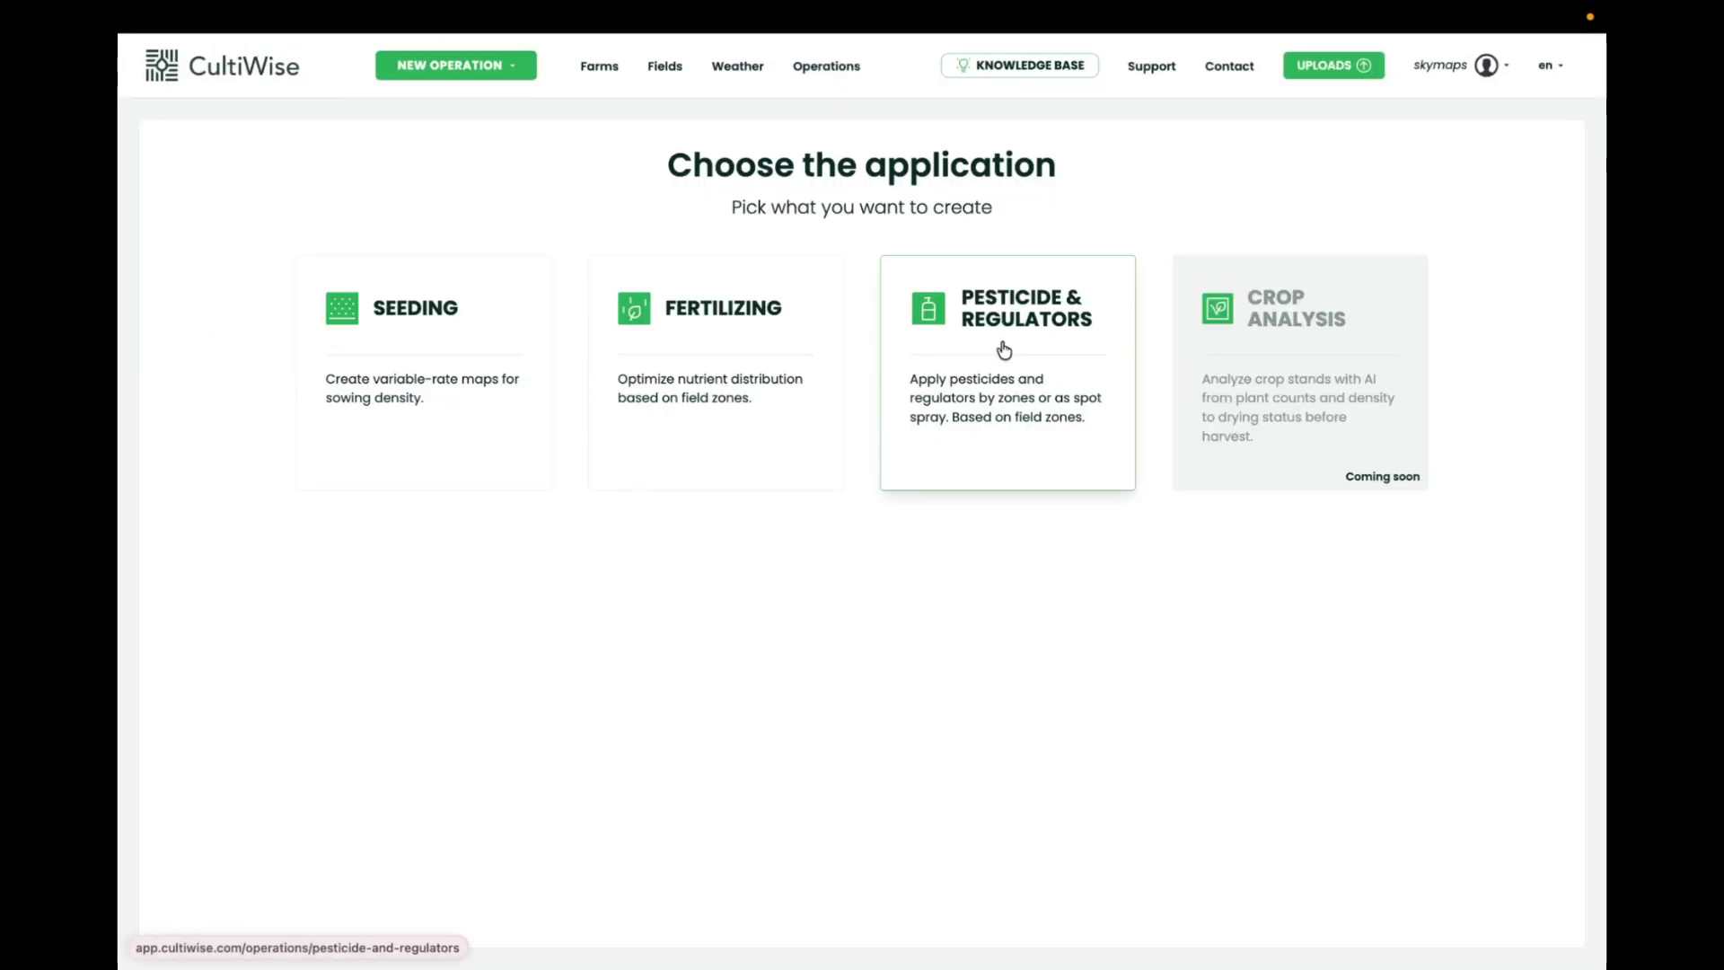
click(1002, 345)
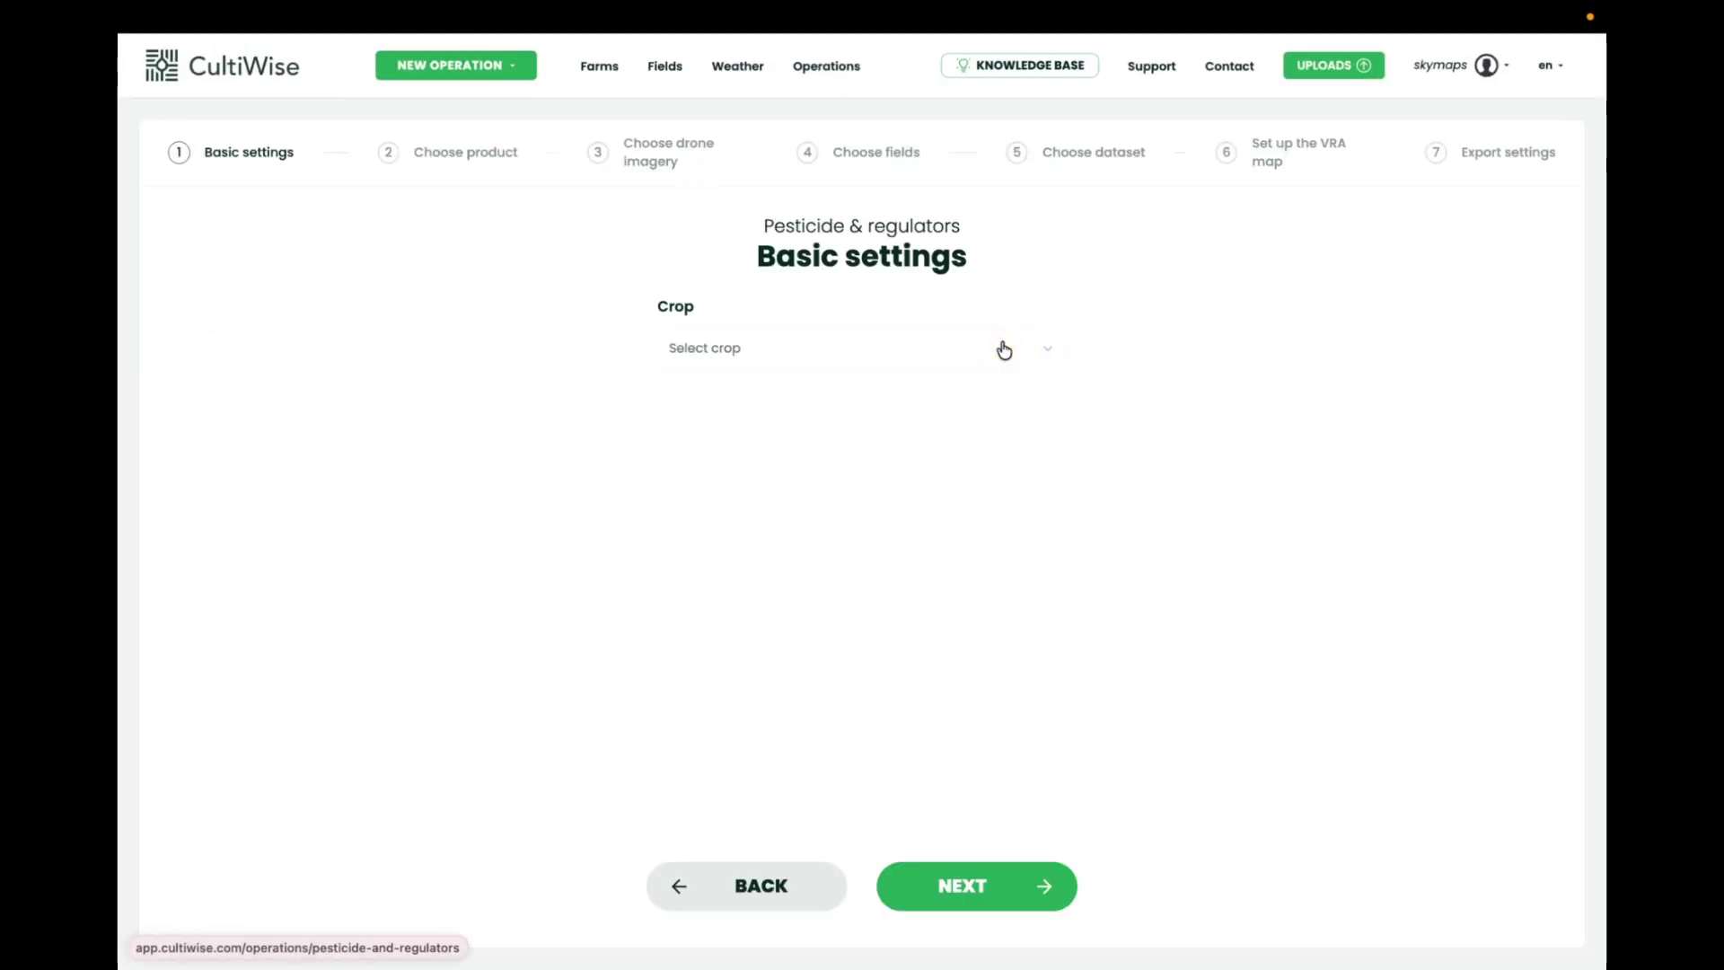
click(911, 346)
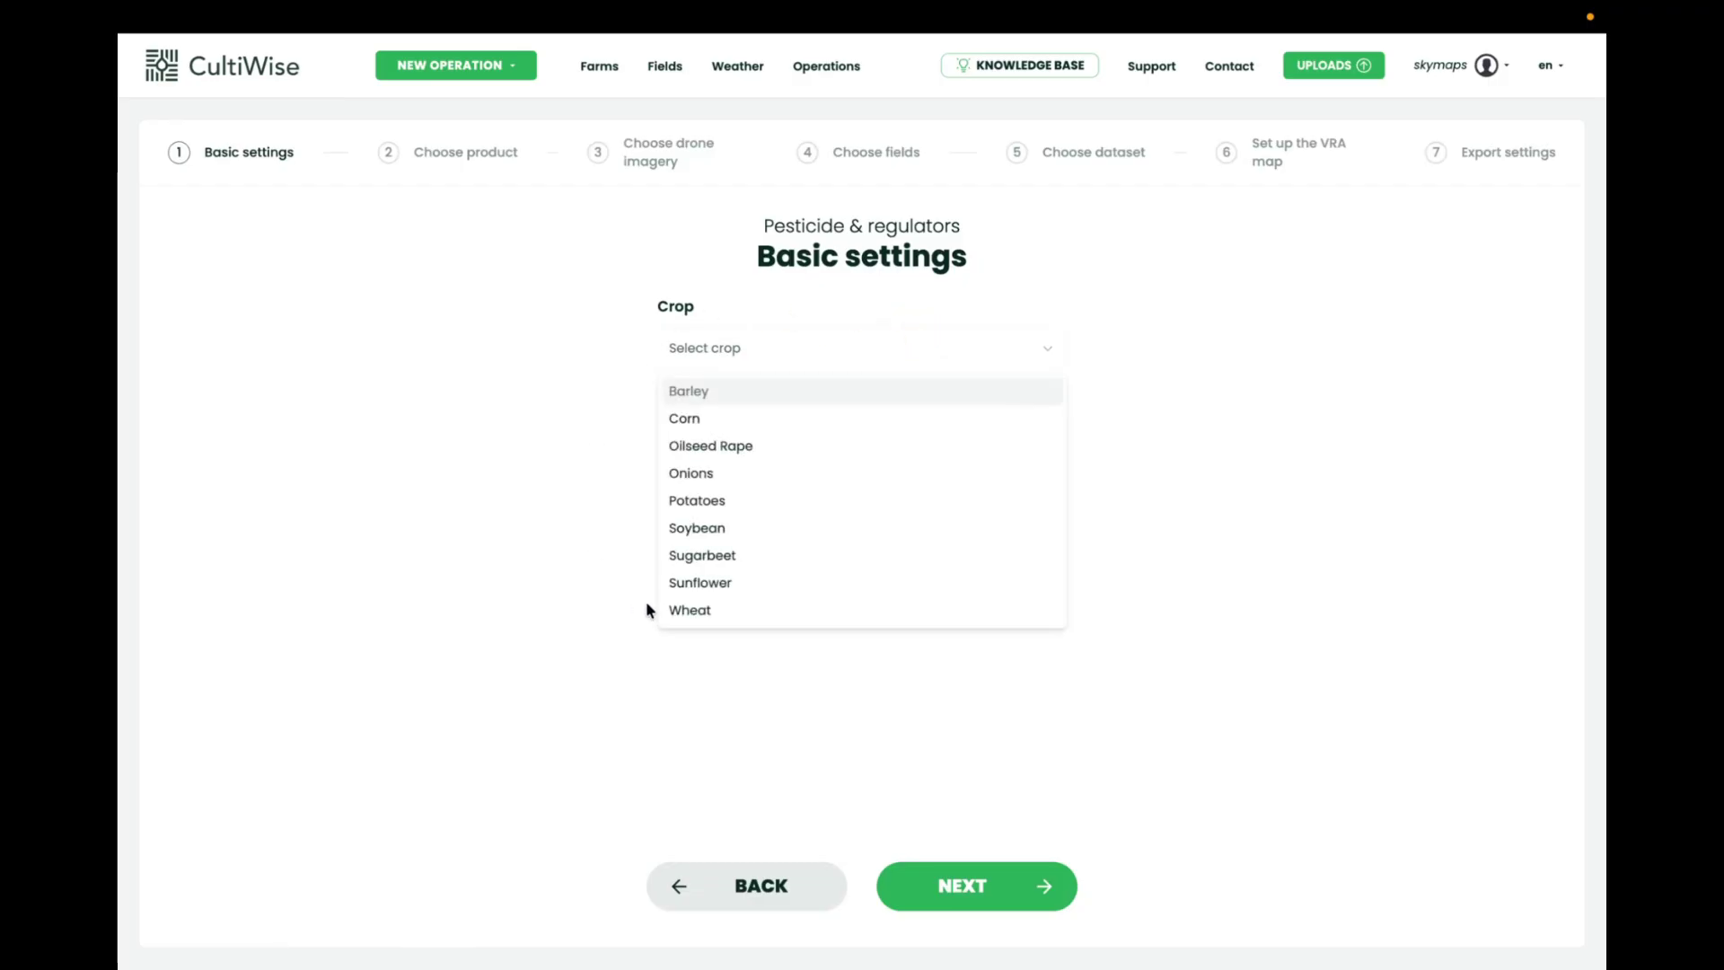
click(680, 614)
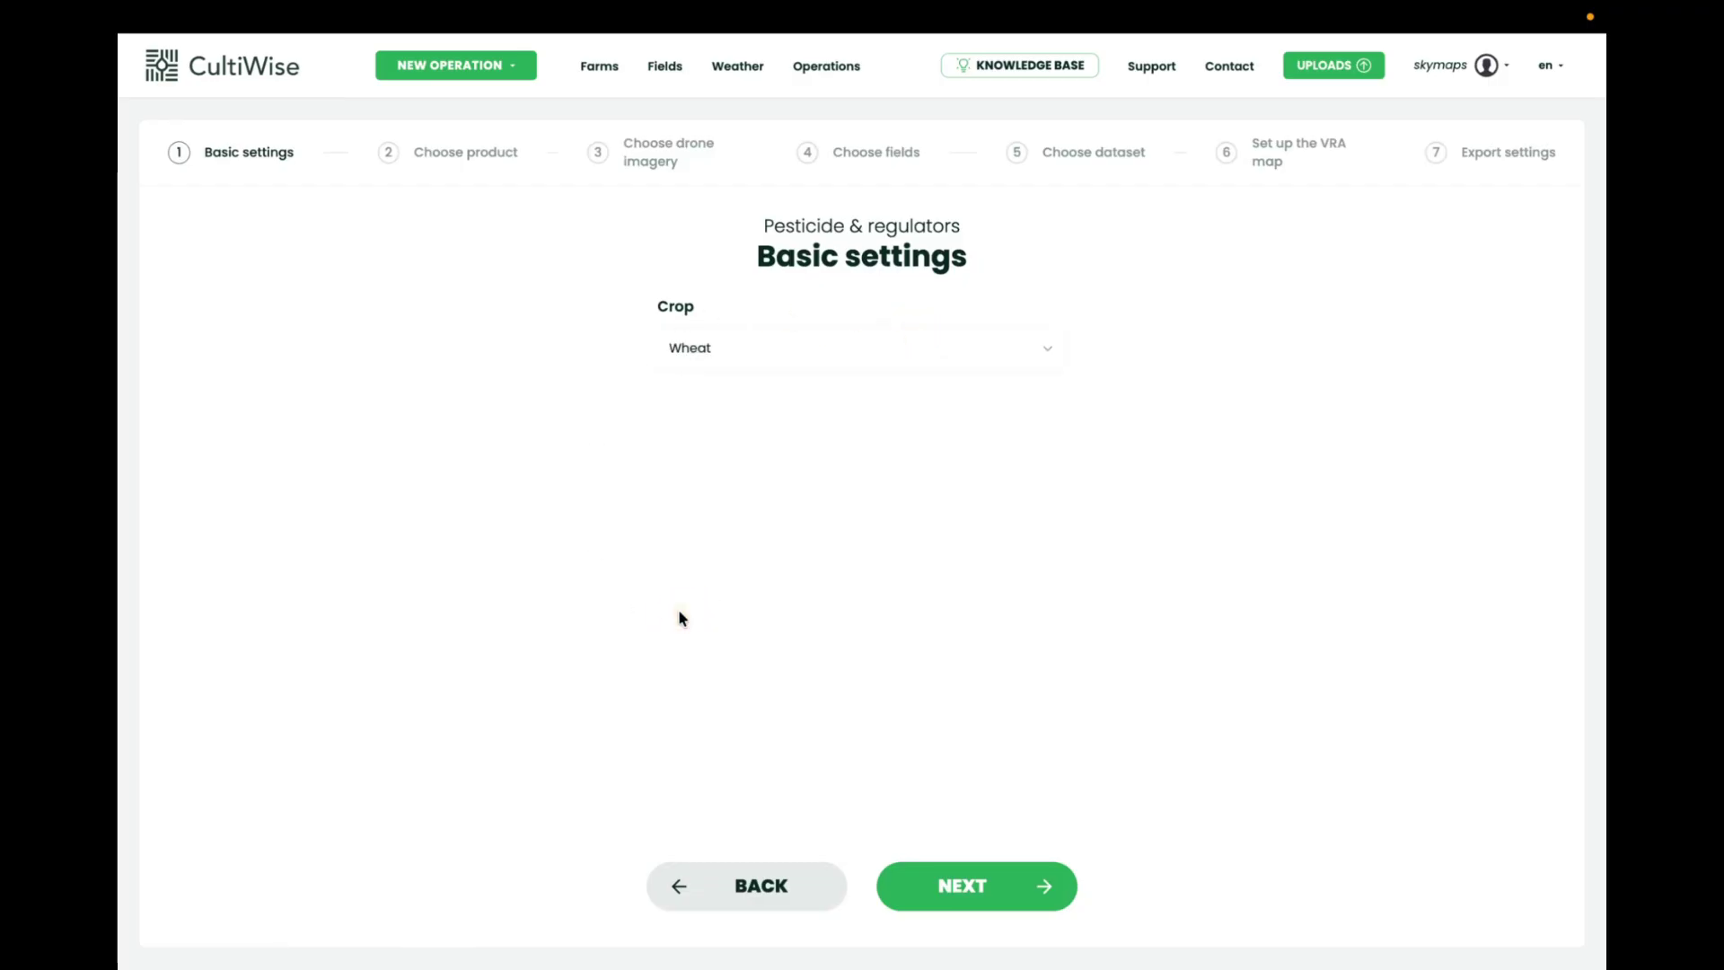
click(935, 898)
Choose Herbicide as the pesticide type and already uploaded imagery as the drone imagery source.
click(770, 349)
click(705, 392)
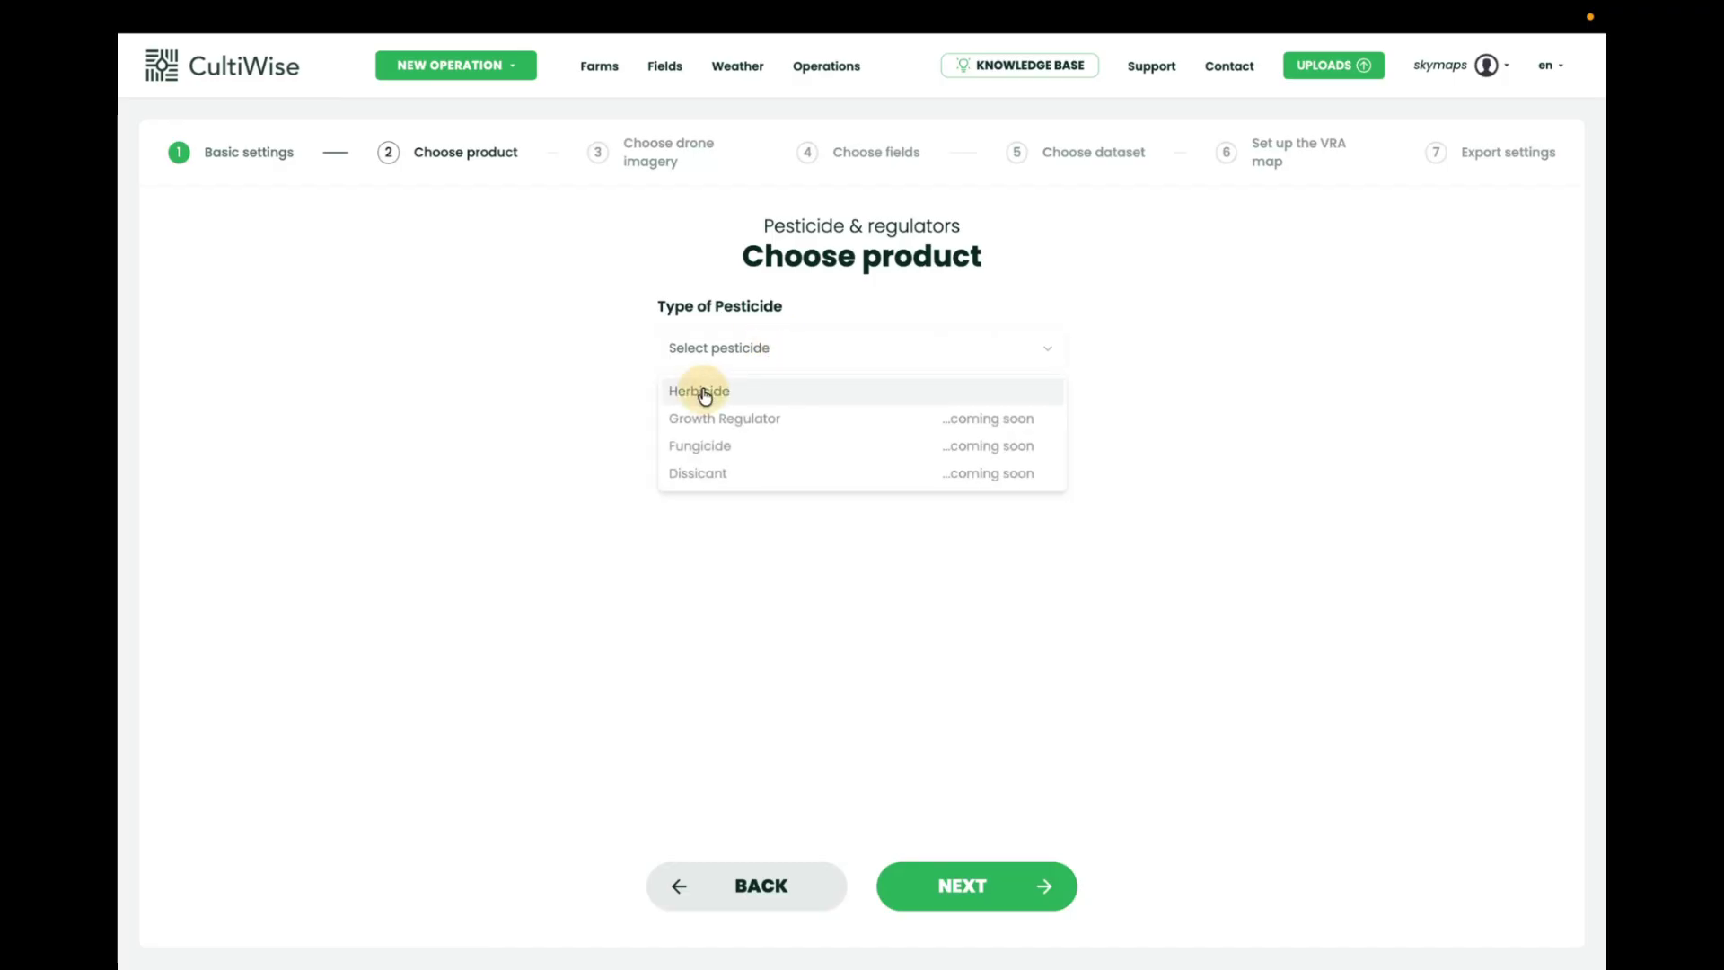
click(936, 888)
click(741, 347)
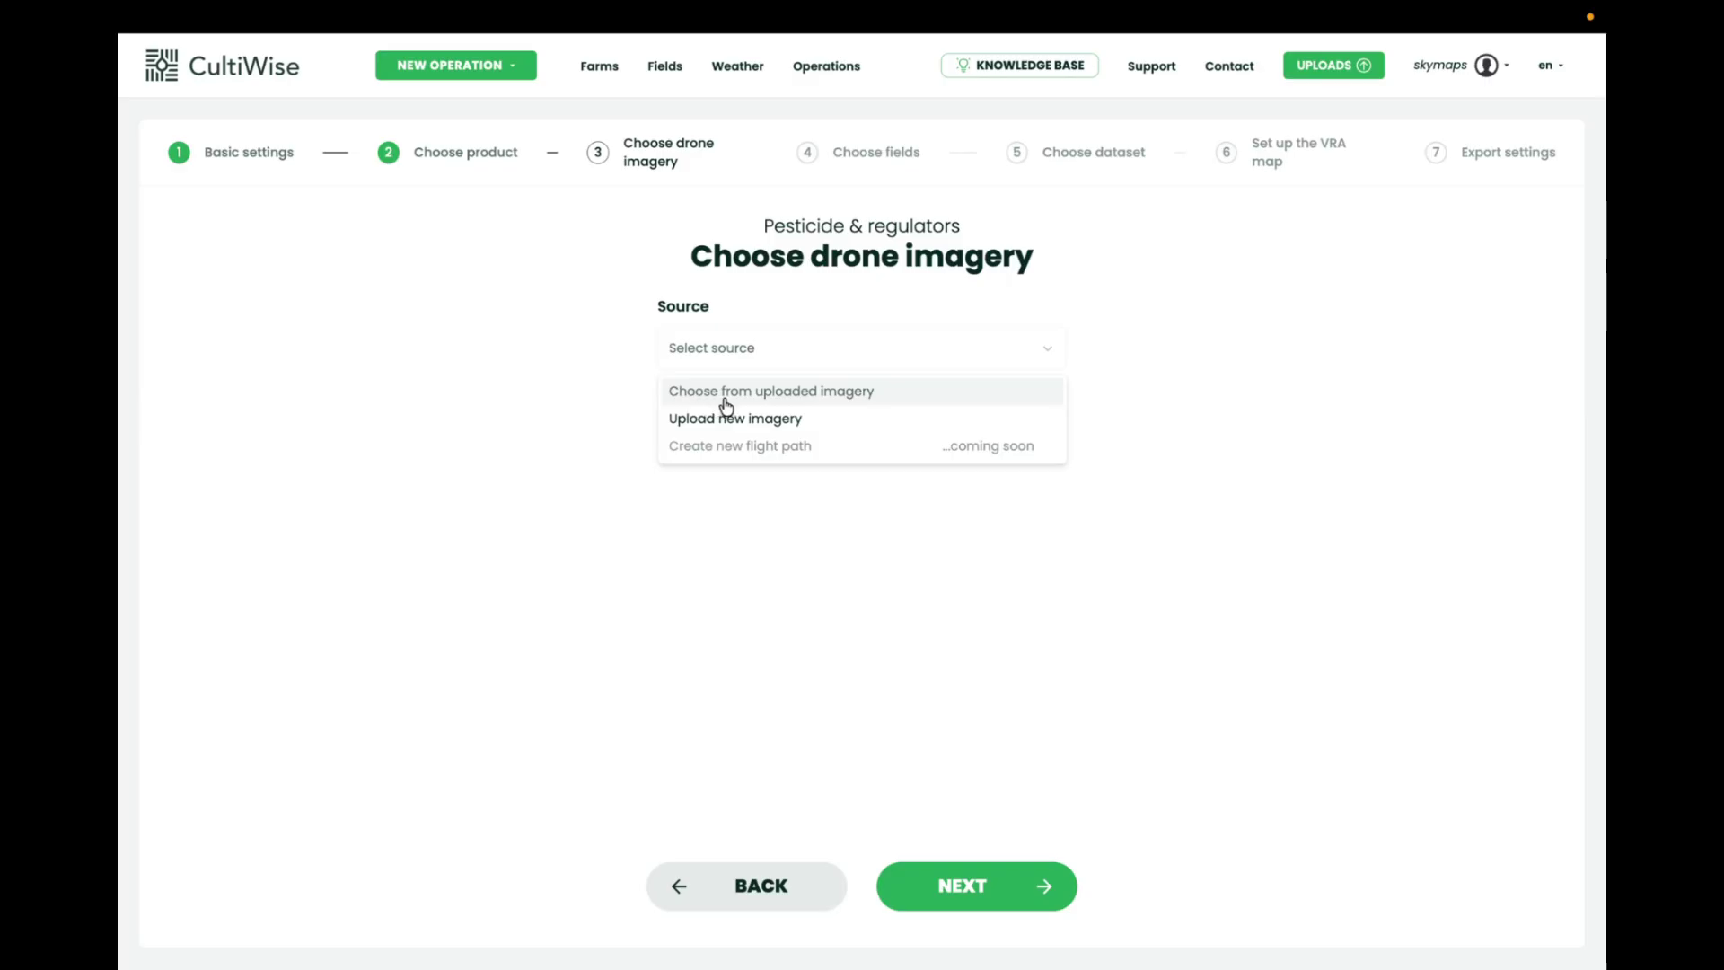
click(848, 399)
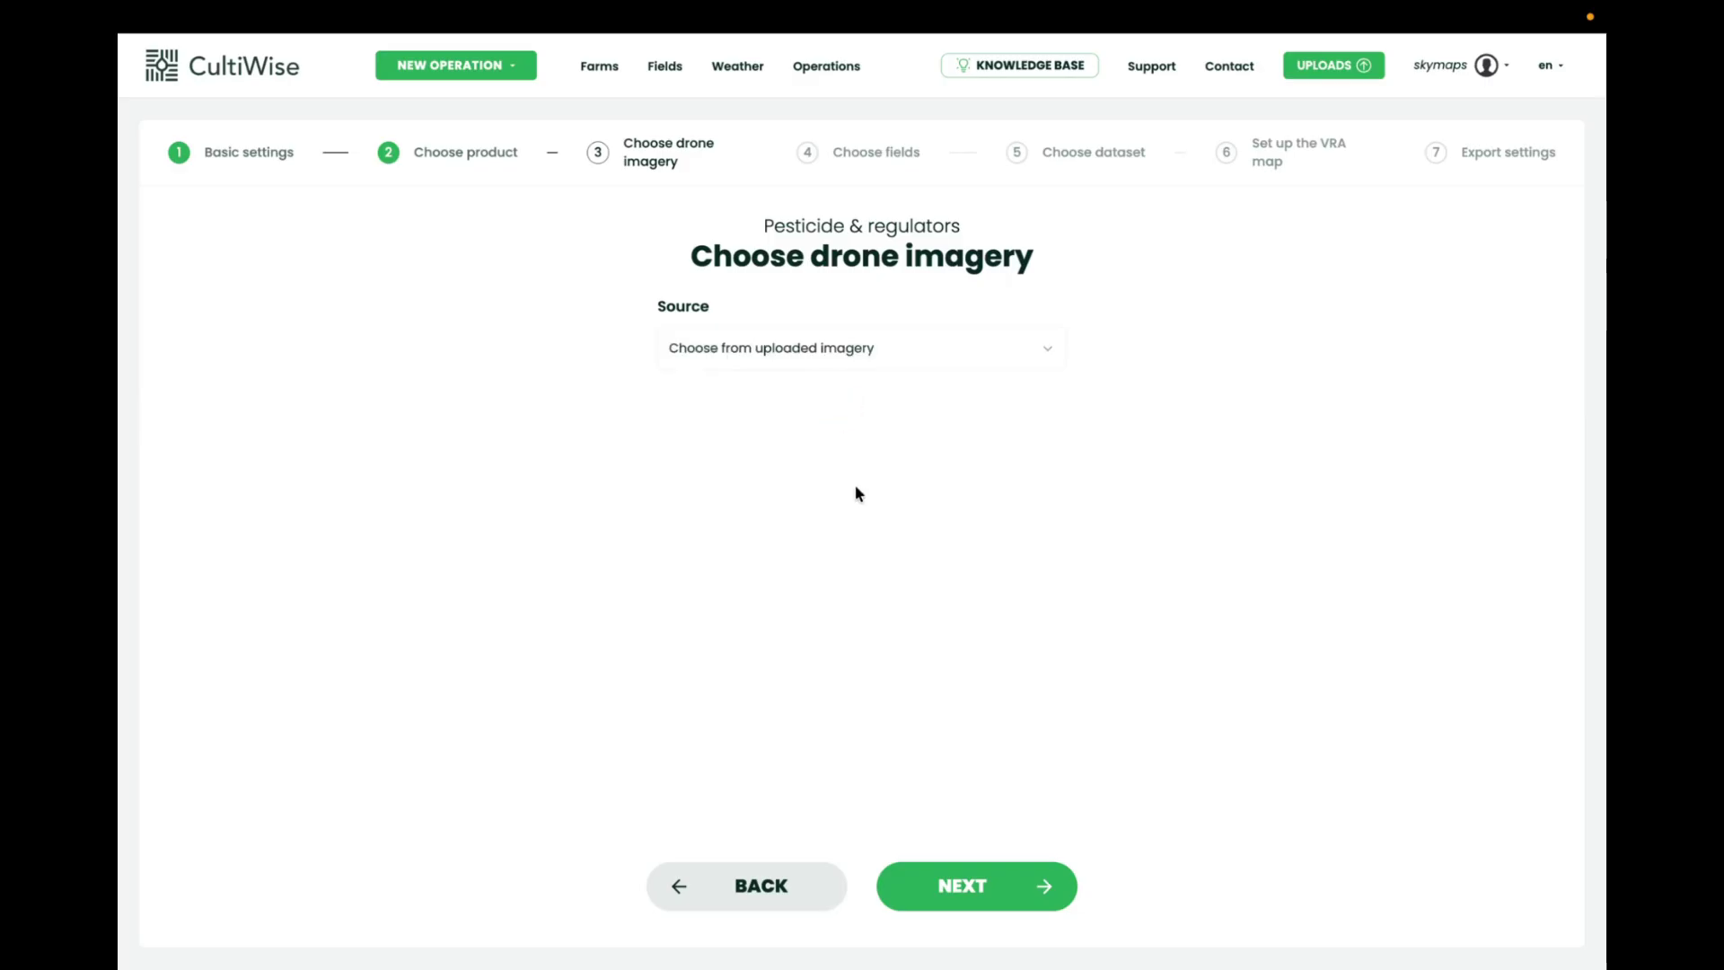
click(959, 909)
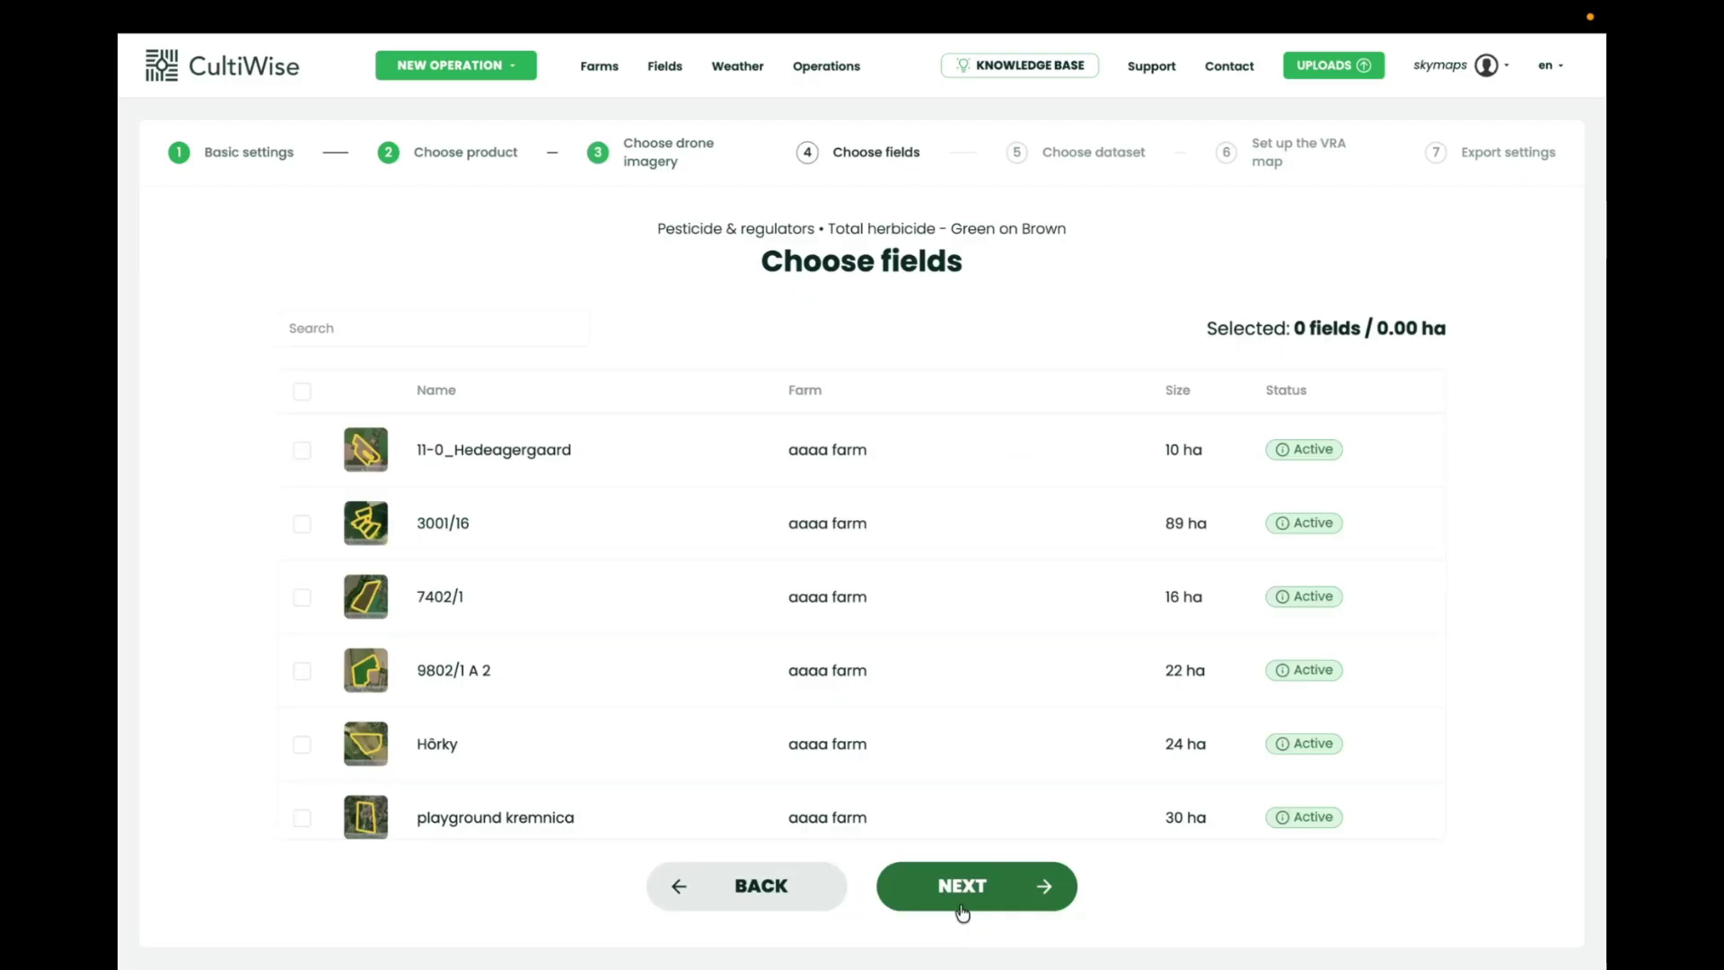
Find and select field 3118, and accept its auto-picked latest dataset with the Biomass index.
click(369, 334)
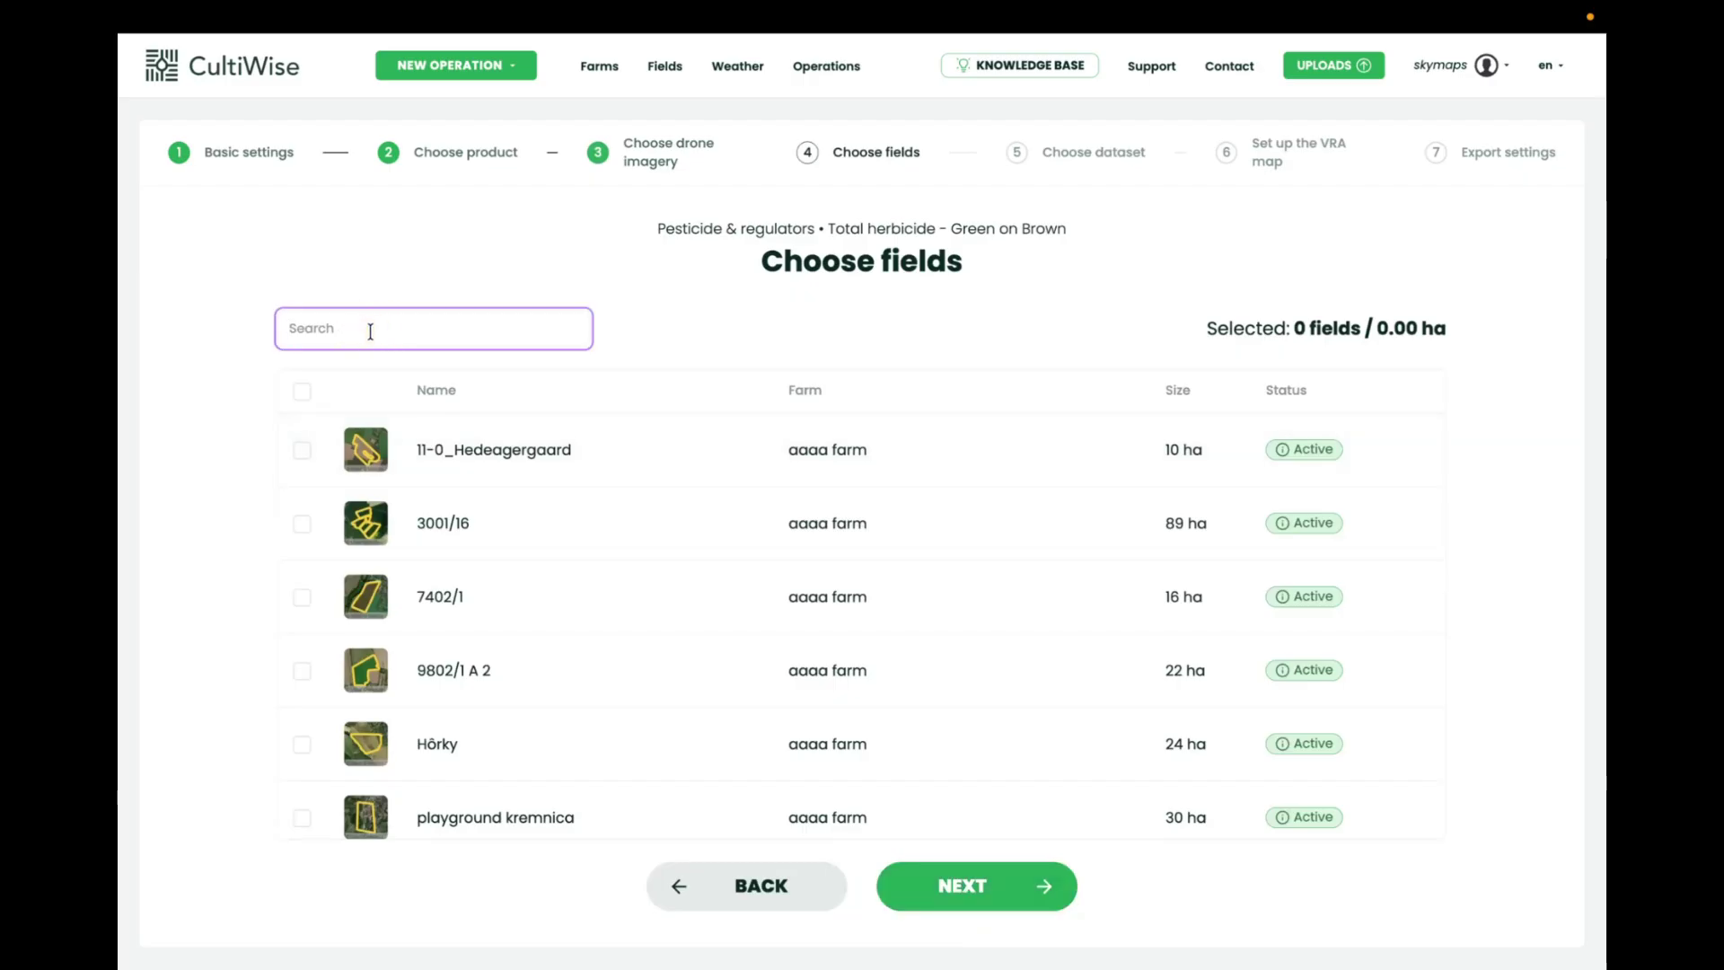
text(3118)
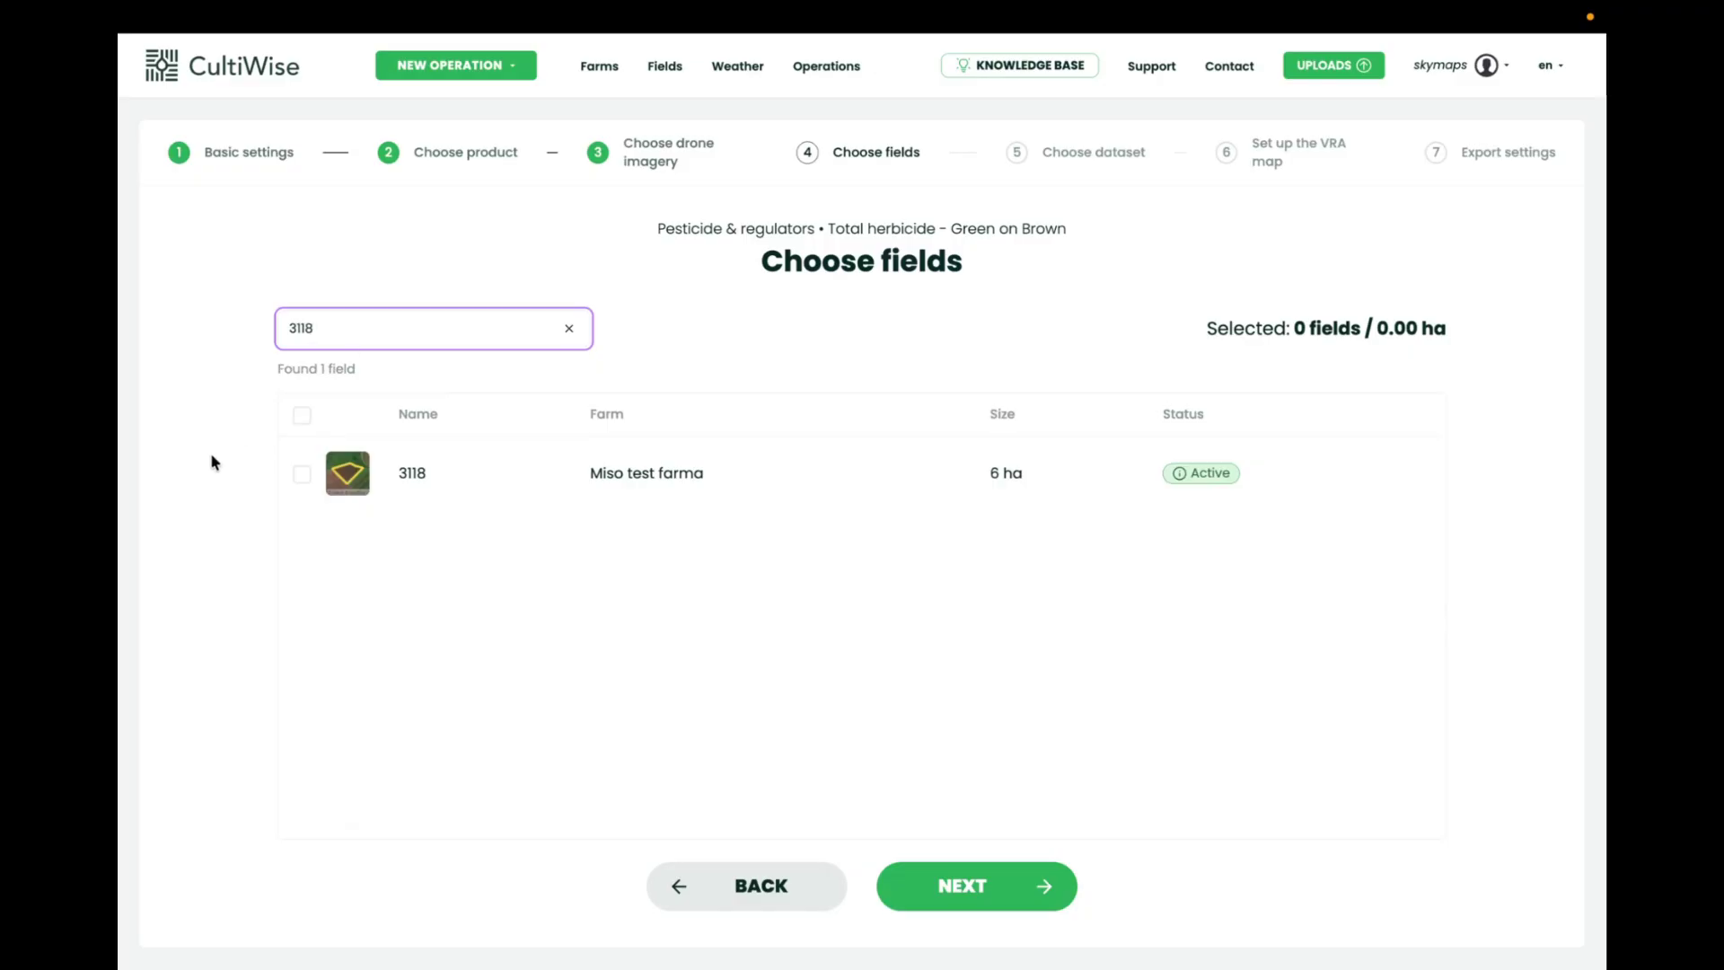
click(301, 473)
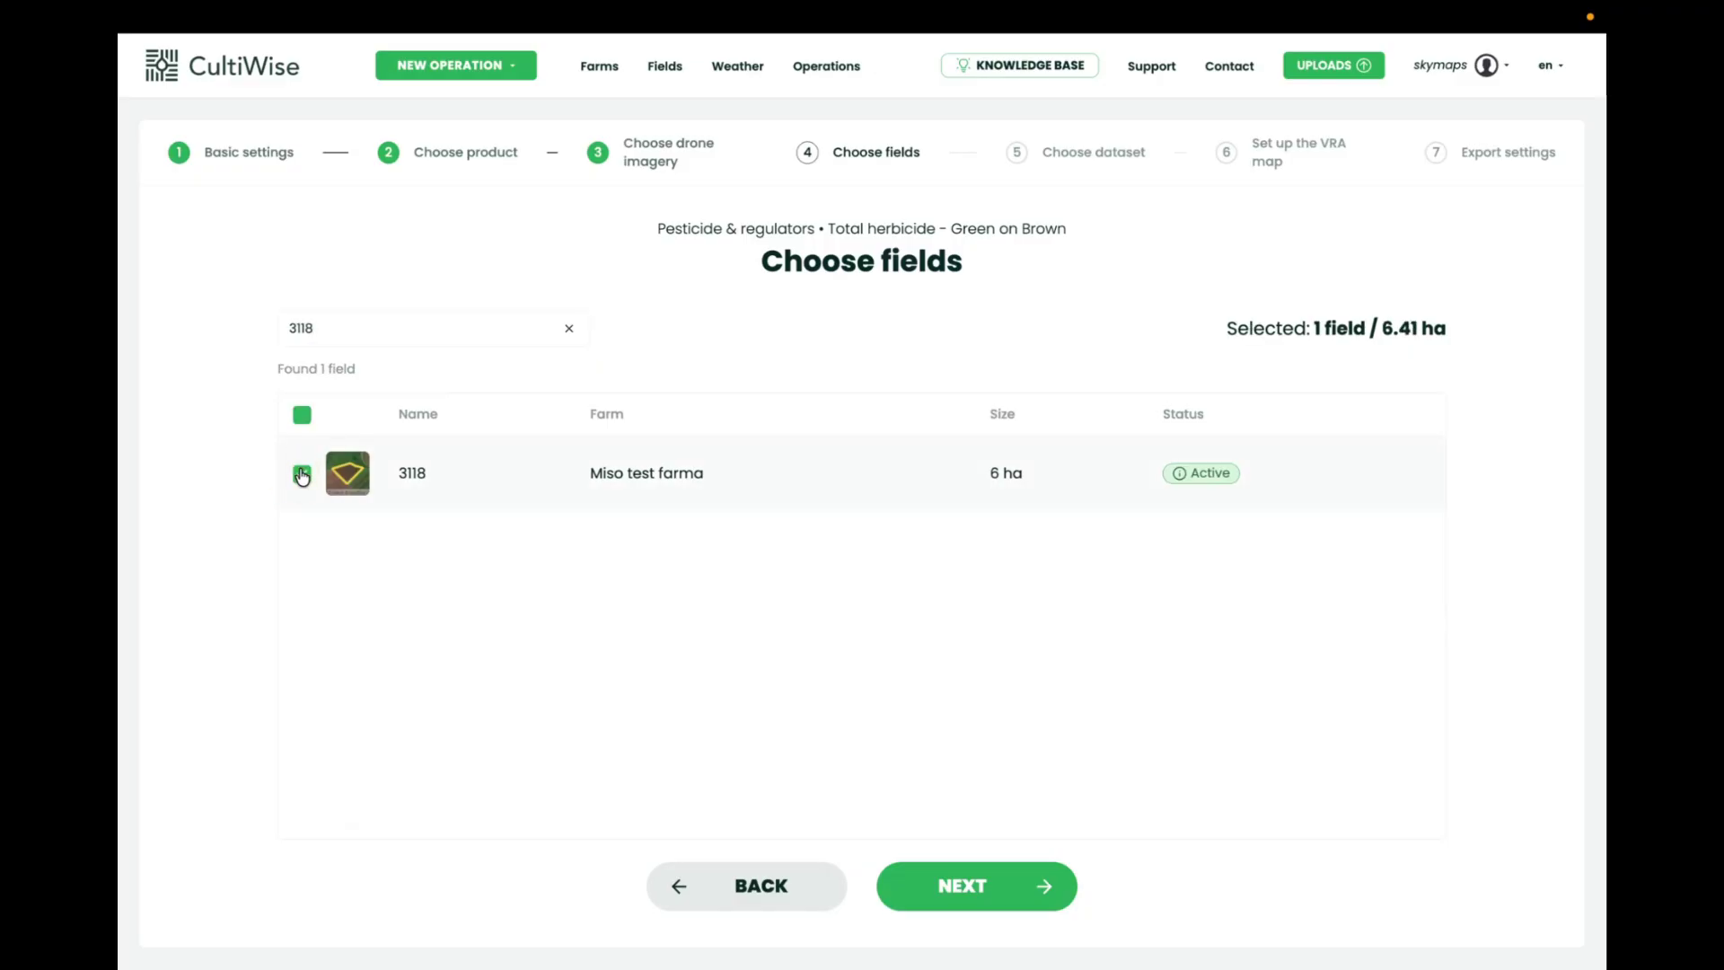
click(928, 891)
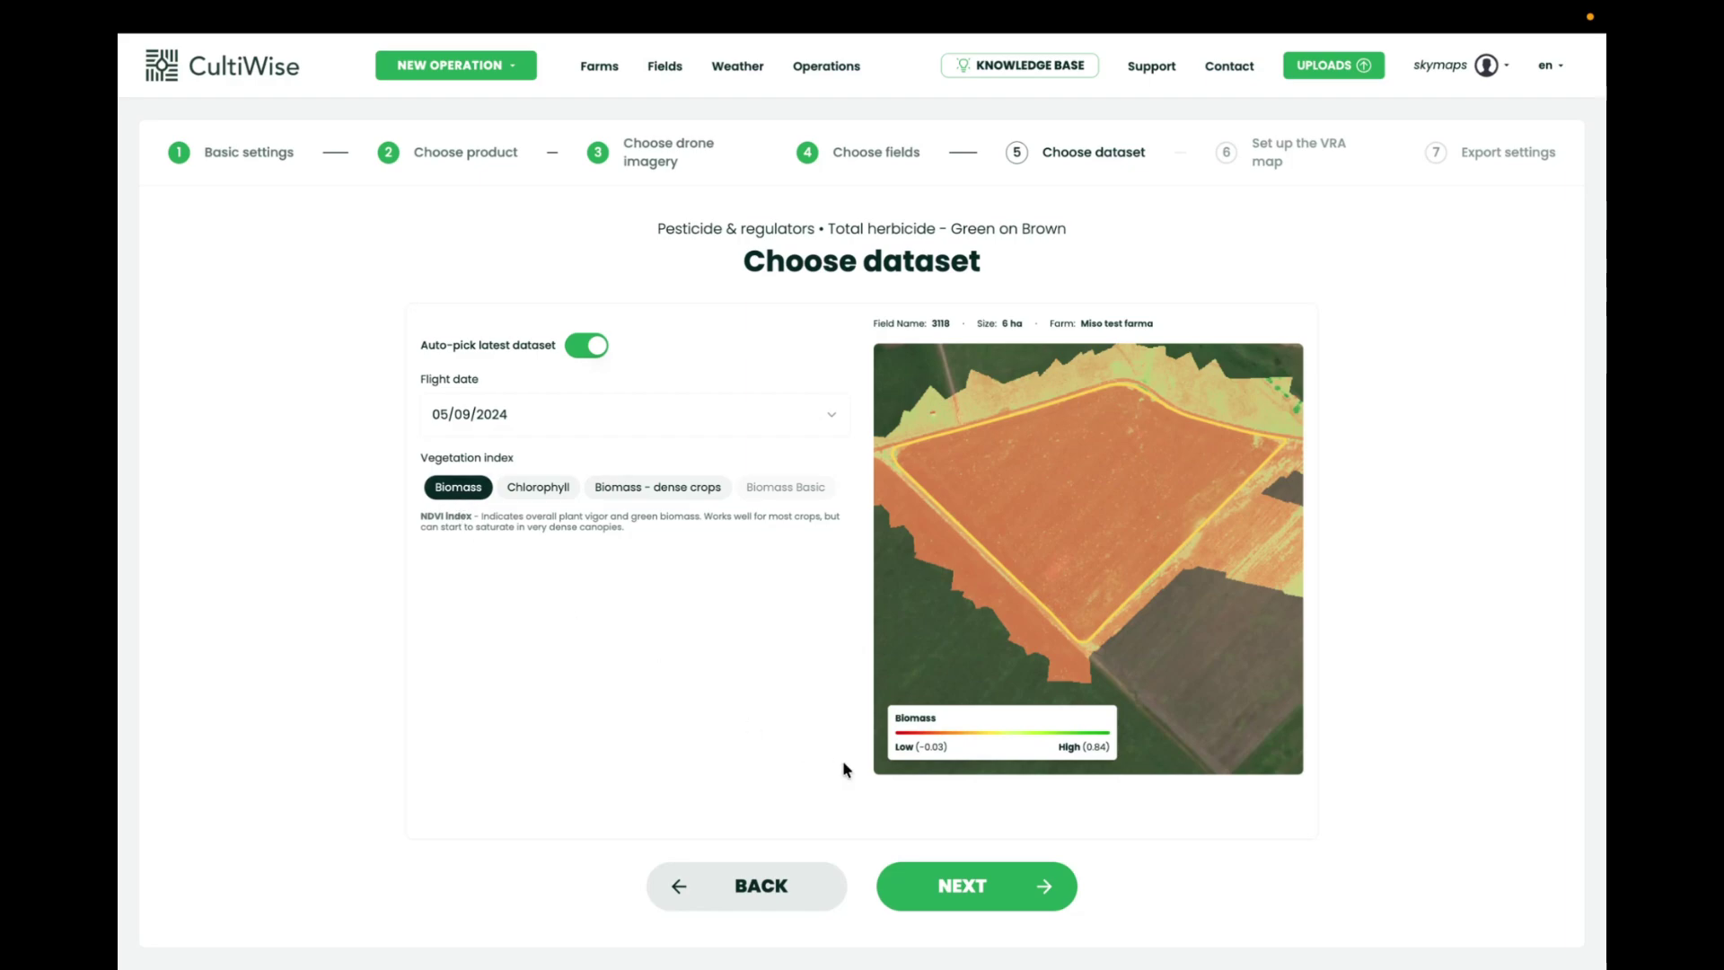
click(968, 895)
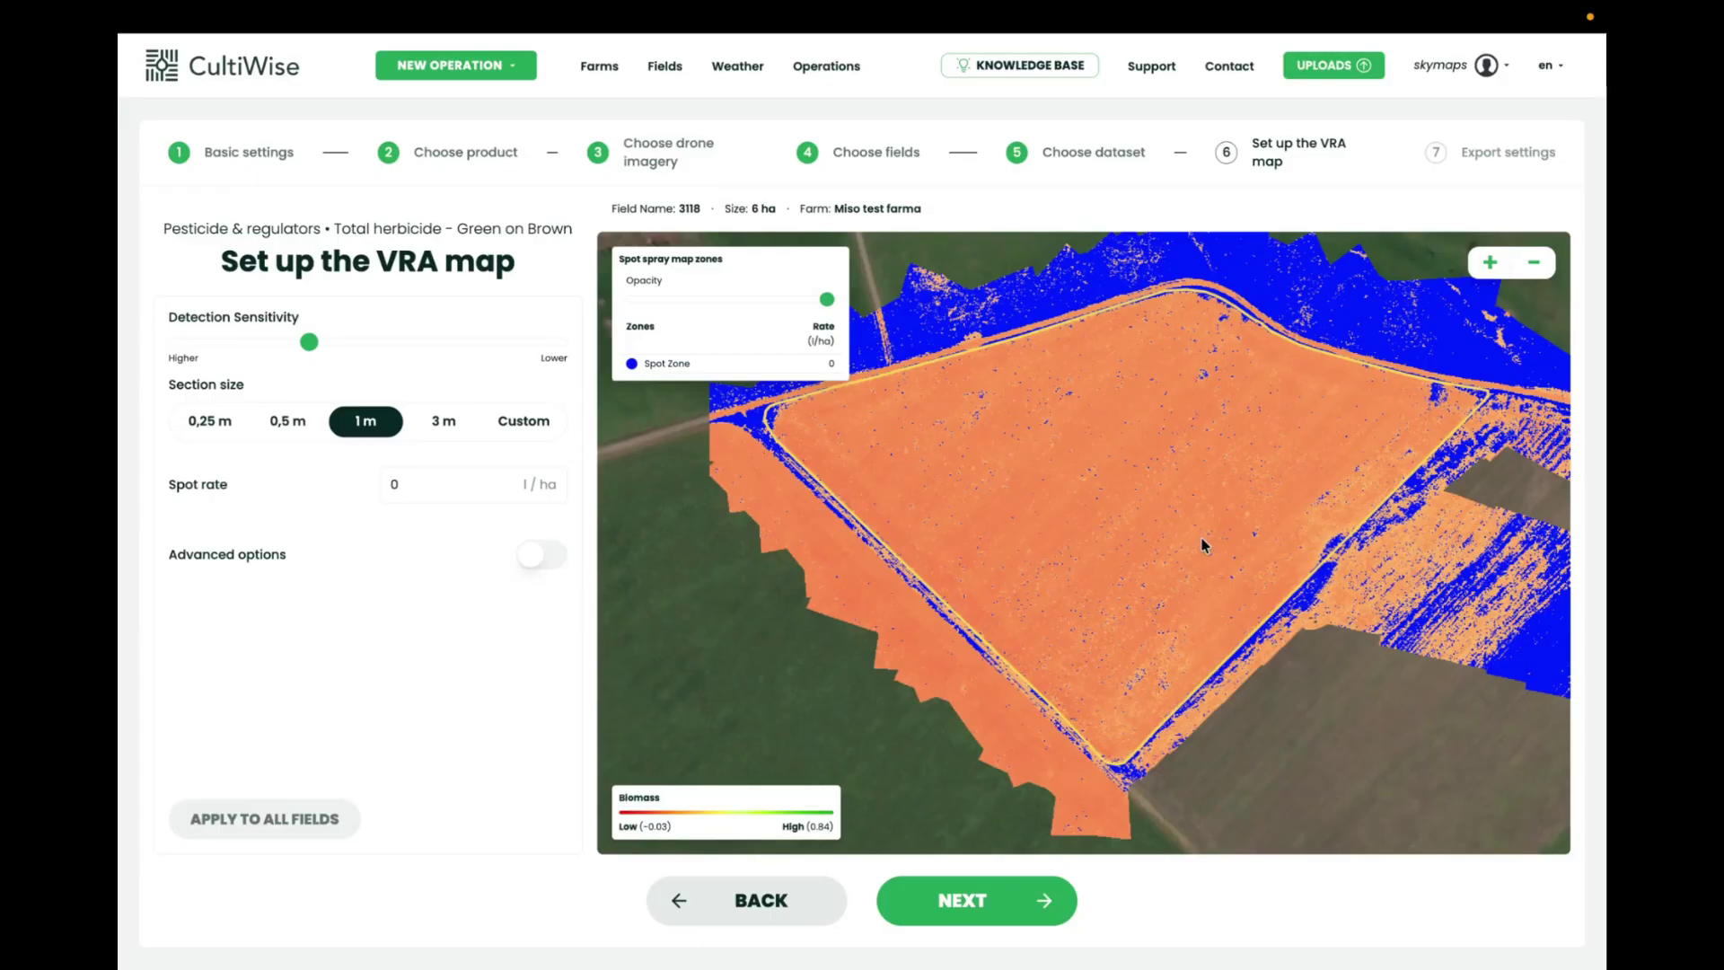
Shift the detection sensitivity slightly toward Higher while checking the spot zones inside the field up close.
scroll(1102, 450, up, 4)
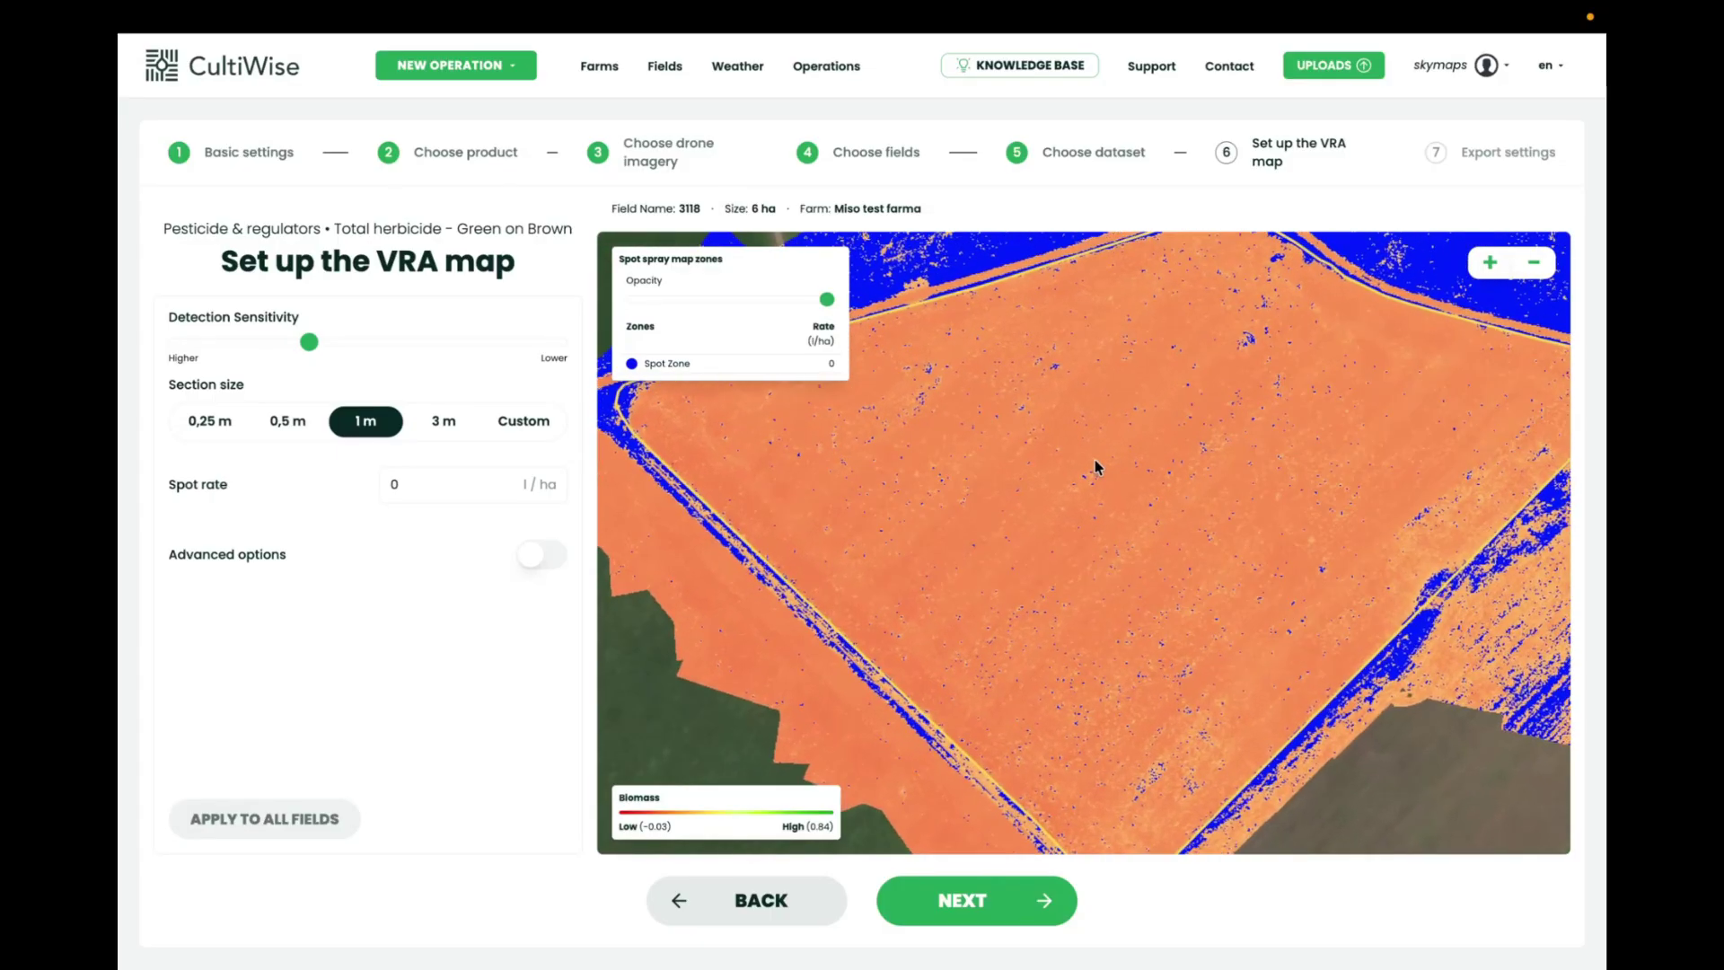
scroll(1094, 466, up, 2)
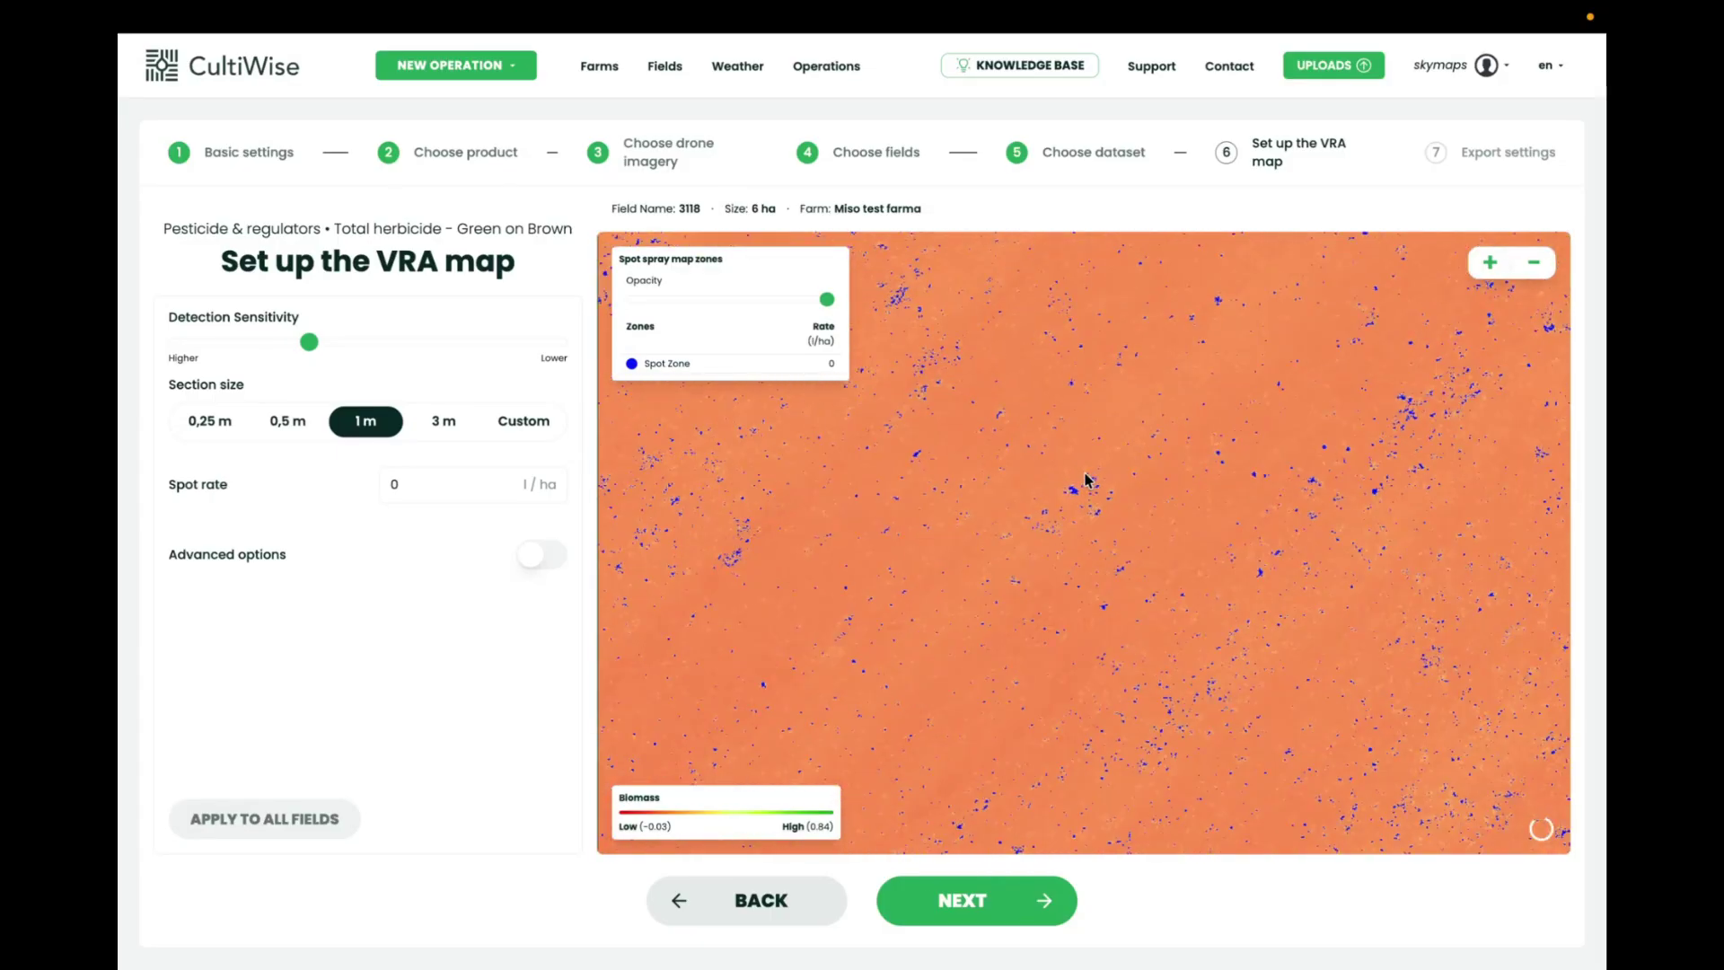
scroll(1084, 478, up, 3)
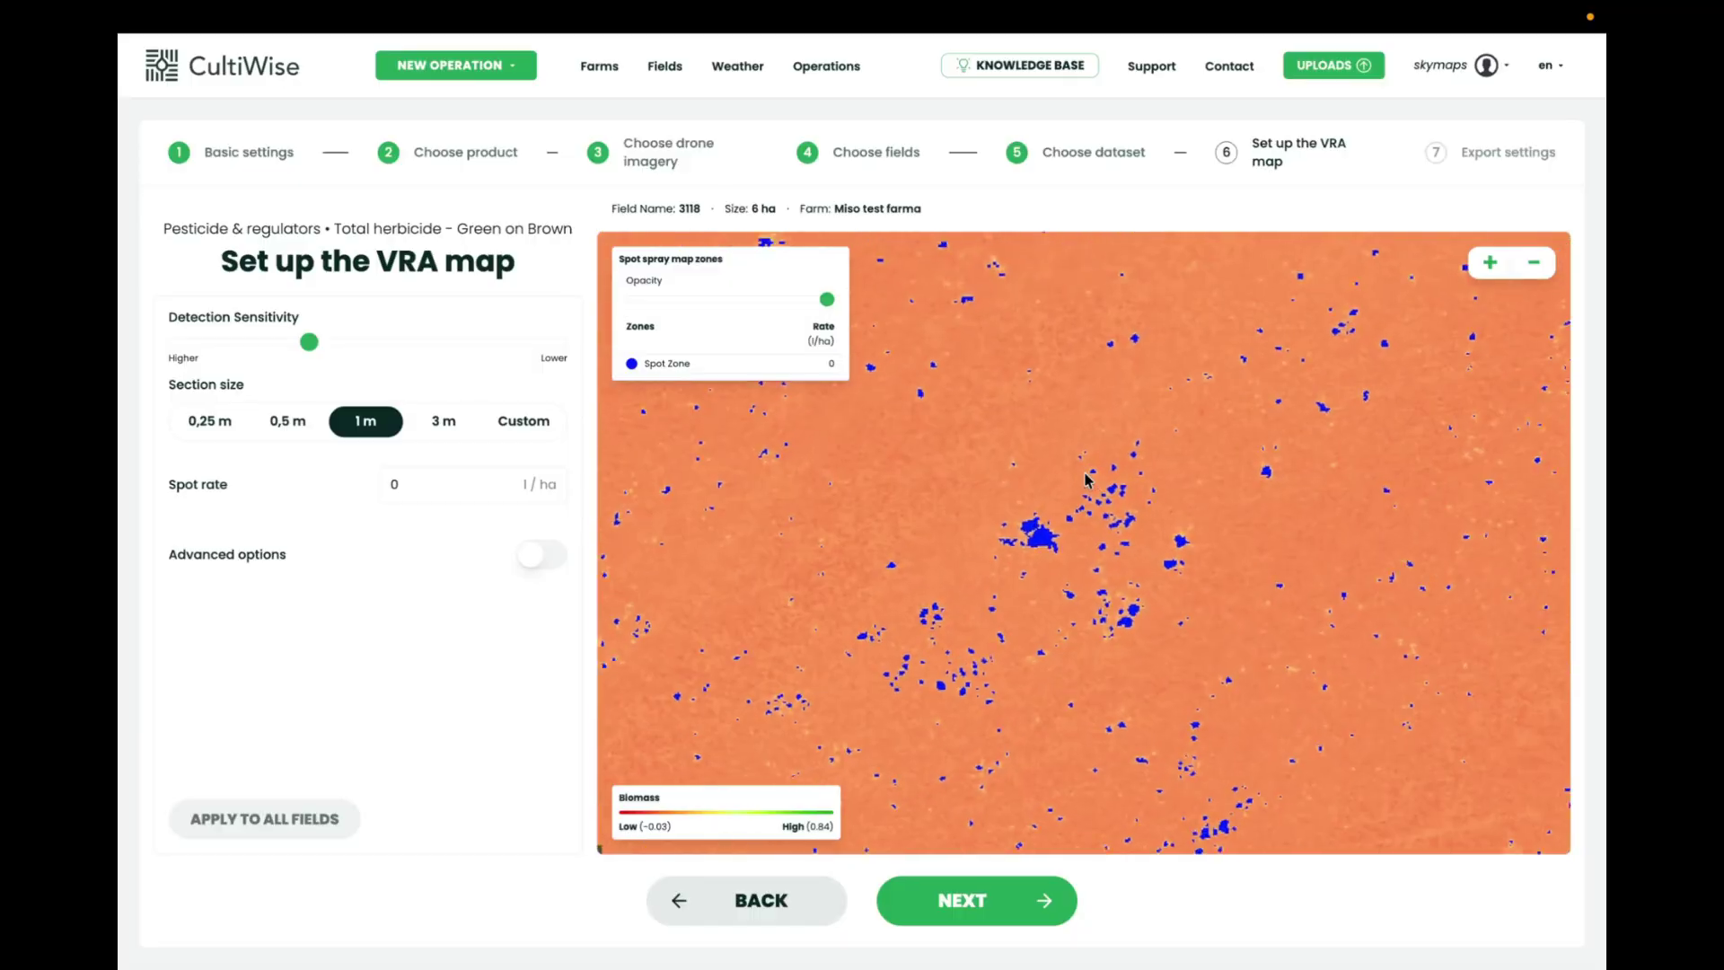
drag(1105, 590, 1140, 386)
scroll(1077, 462, up, 1)
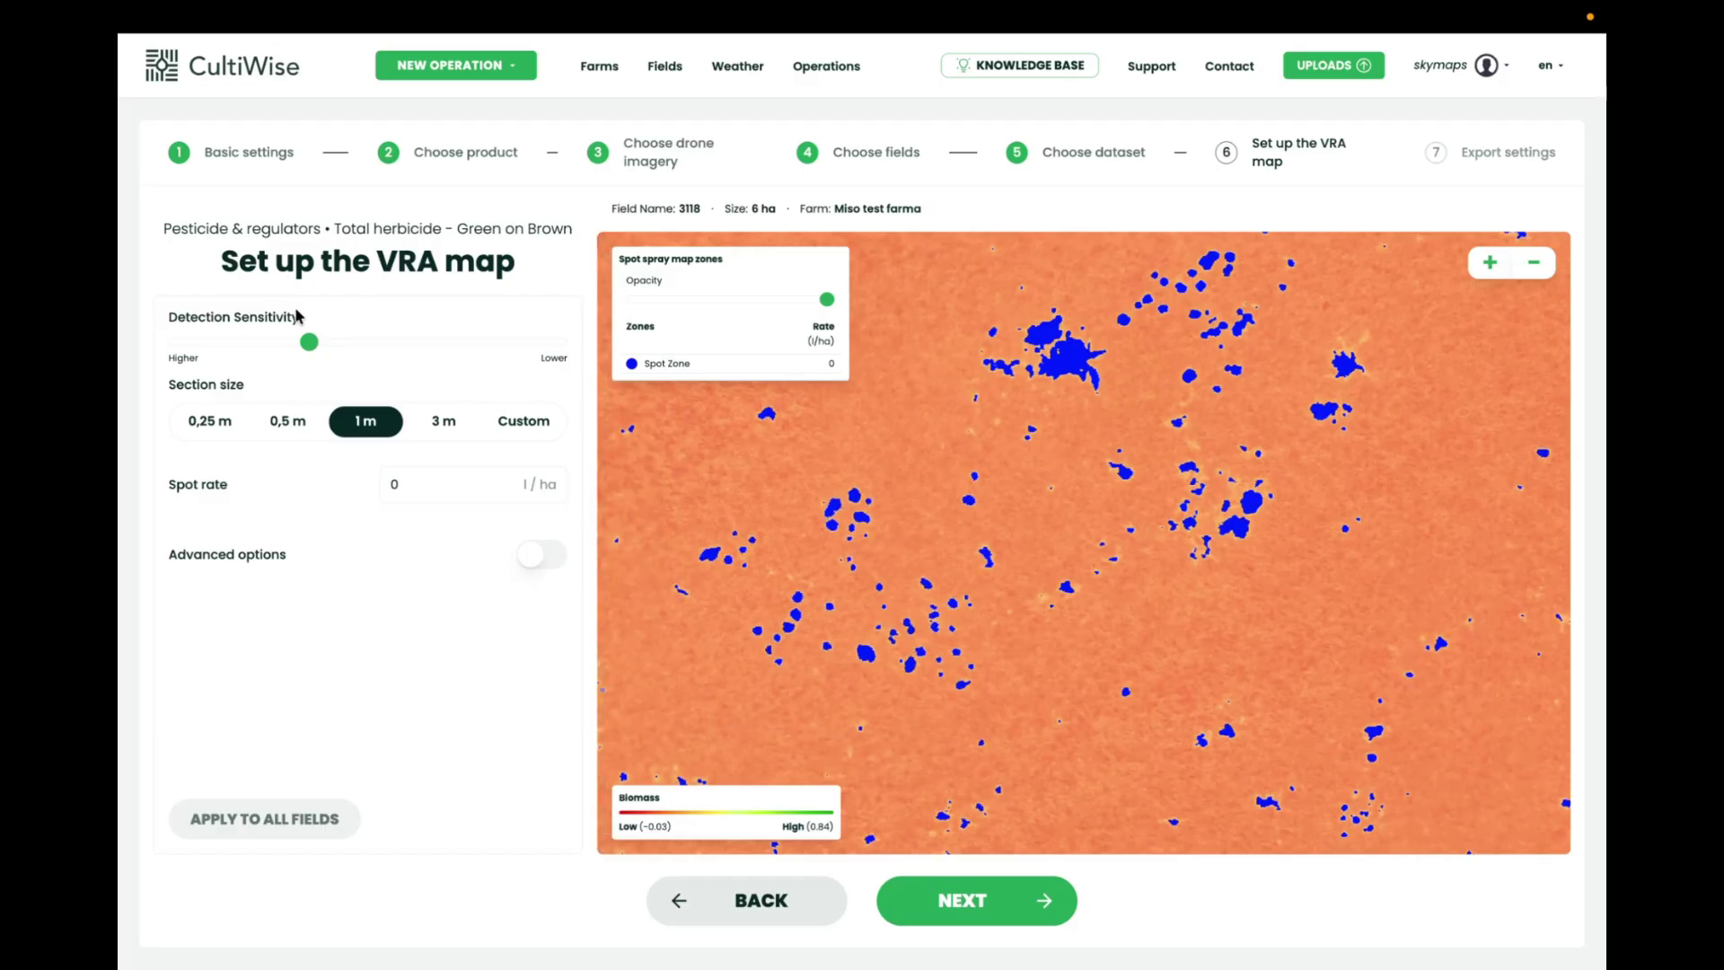
mouse_move(316, 350)
click(313, 349)
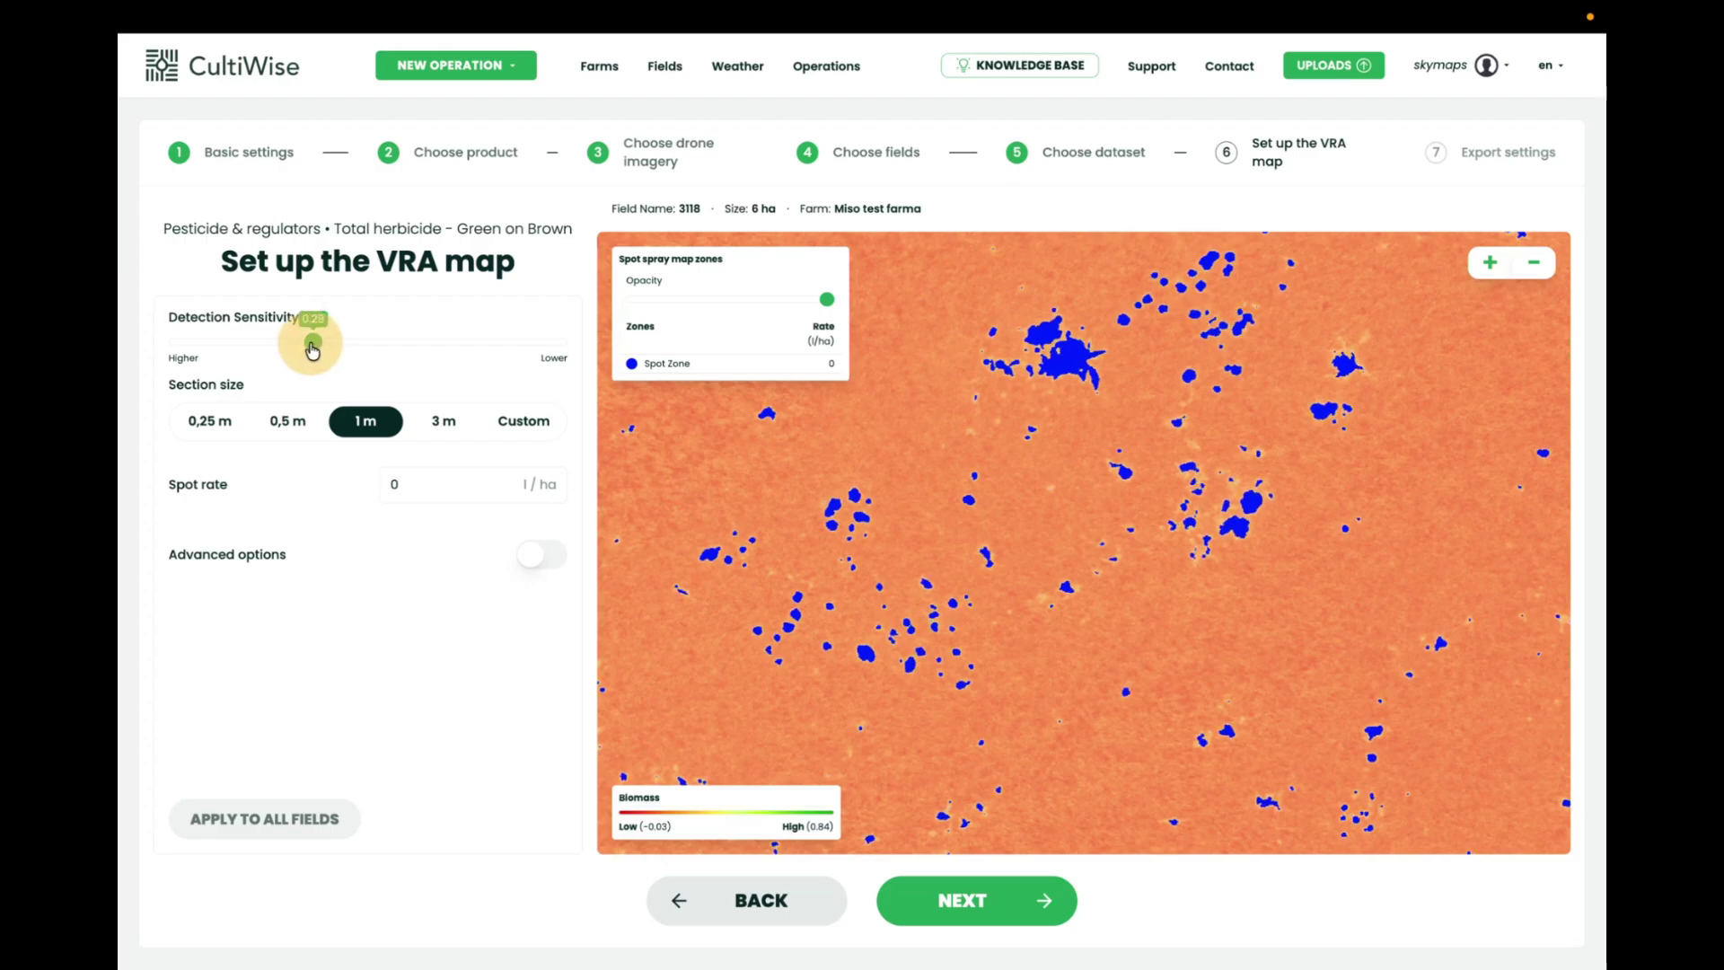
drag(307, 350, 300, 348)
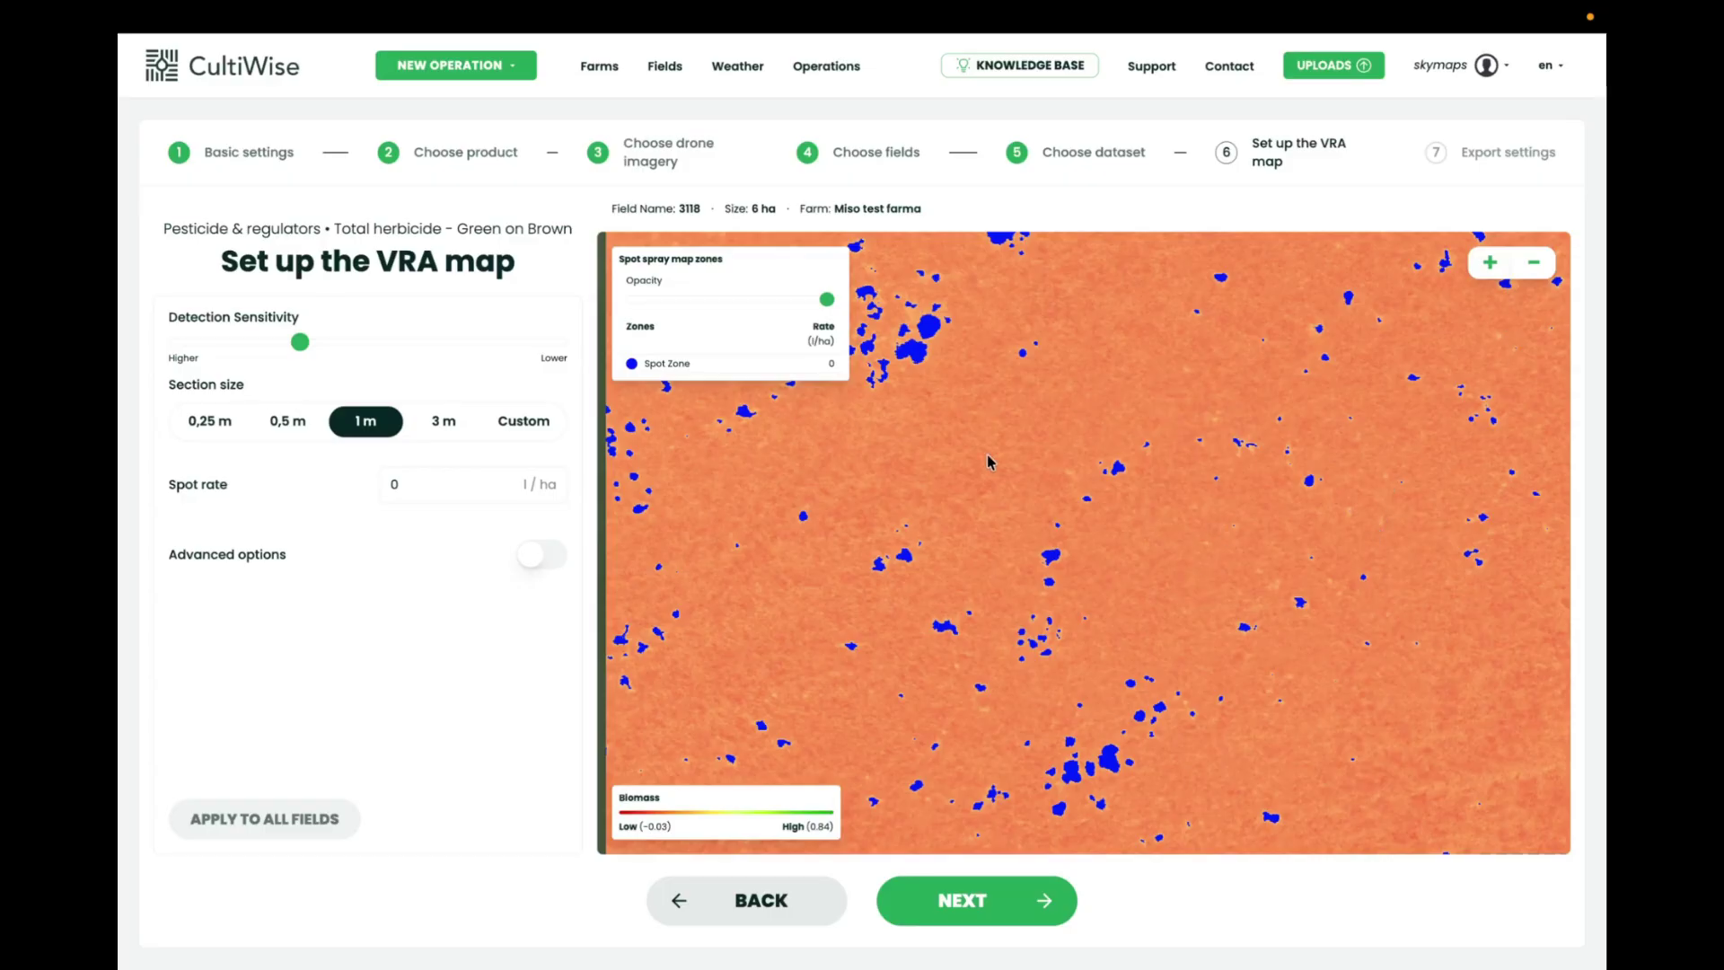
Enable the advanced options and set the background layer to RGB Orthophoto Map.
click(538, 554)
scroll(409, 603, down, 3)
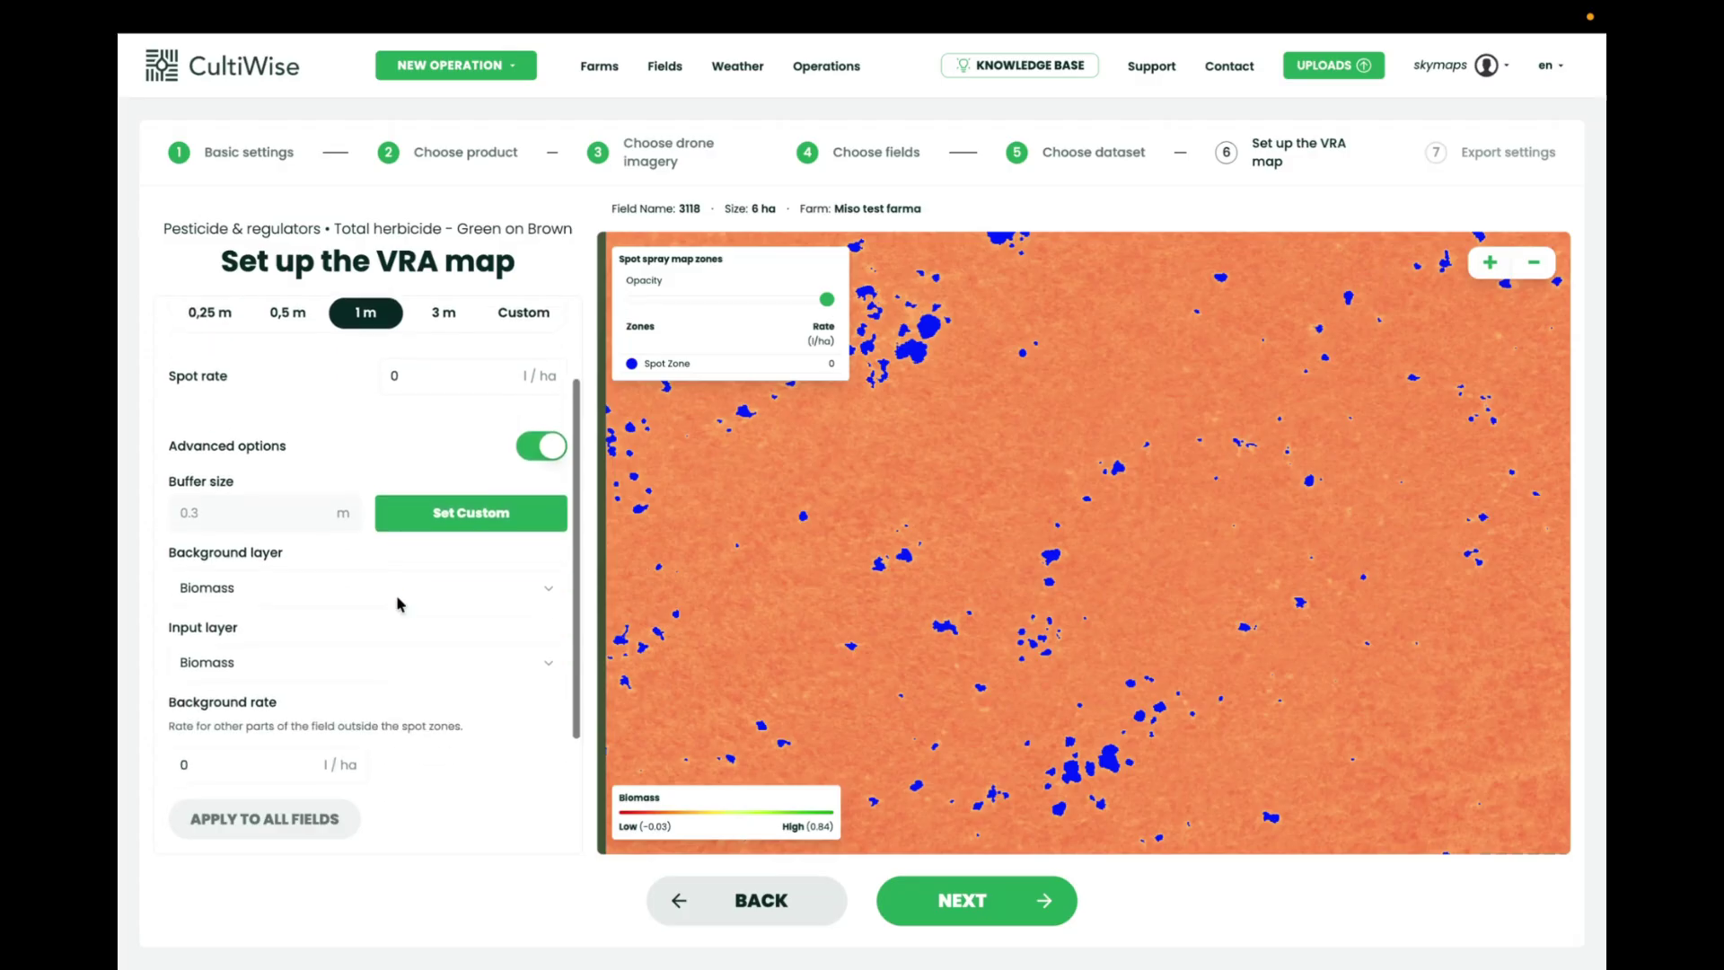
click(357, 563)
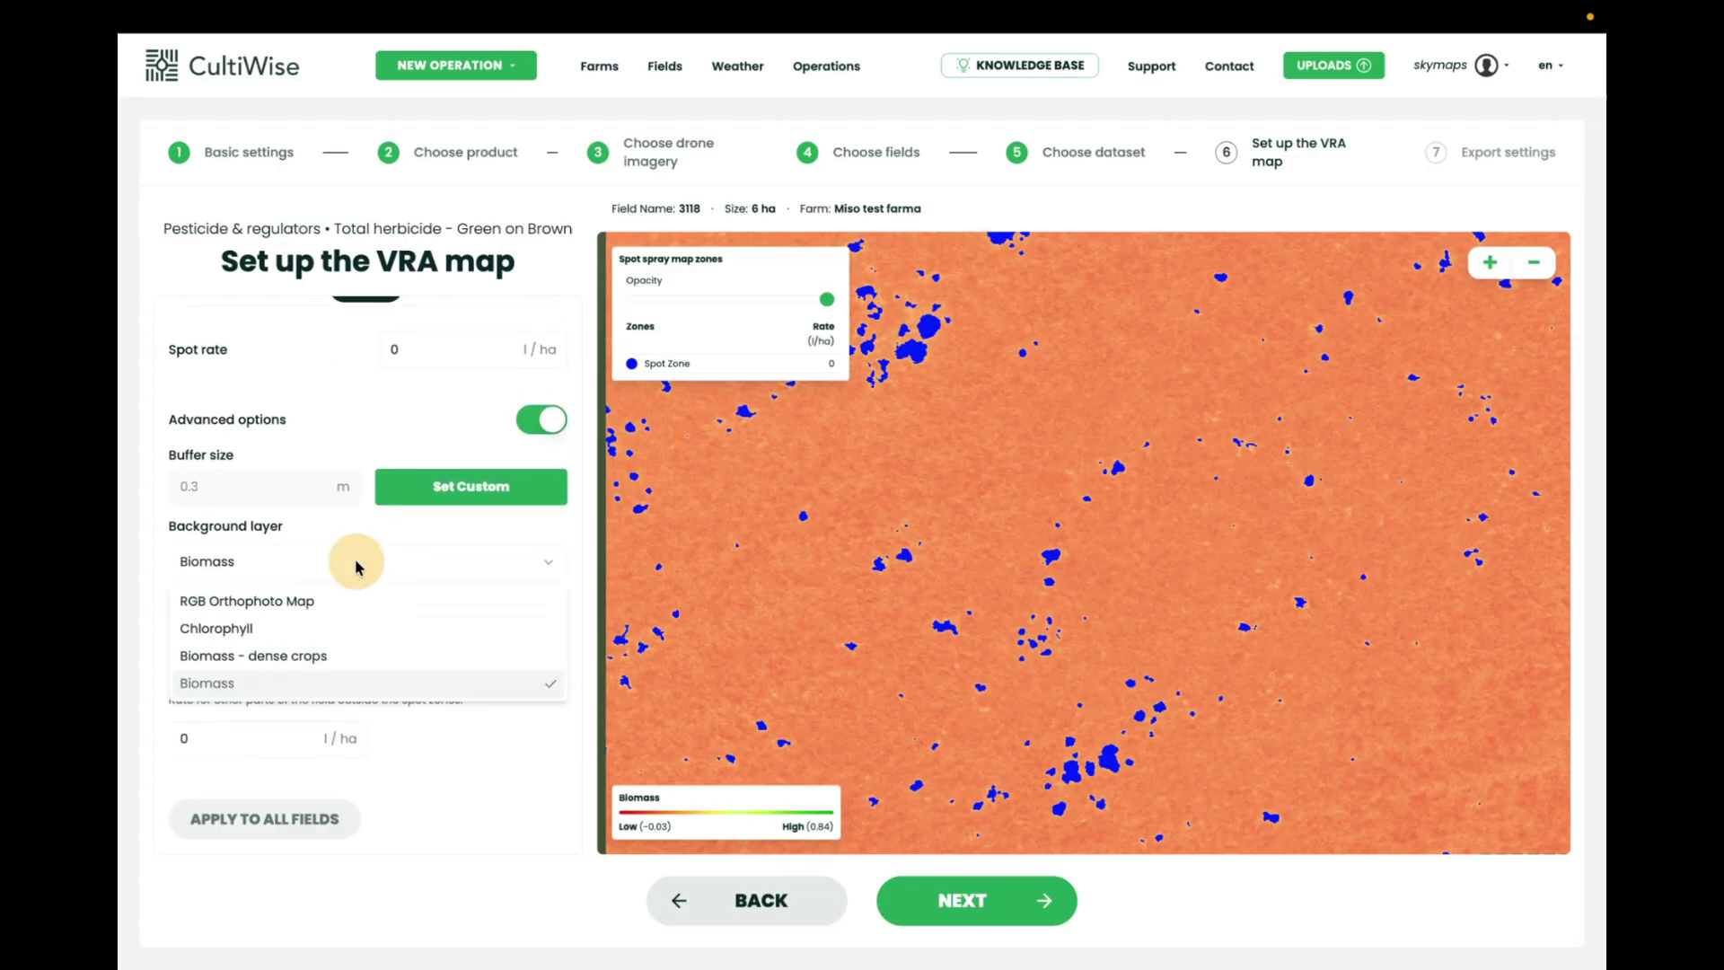
click(314, 599)
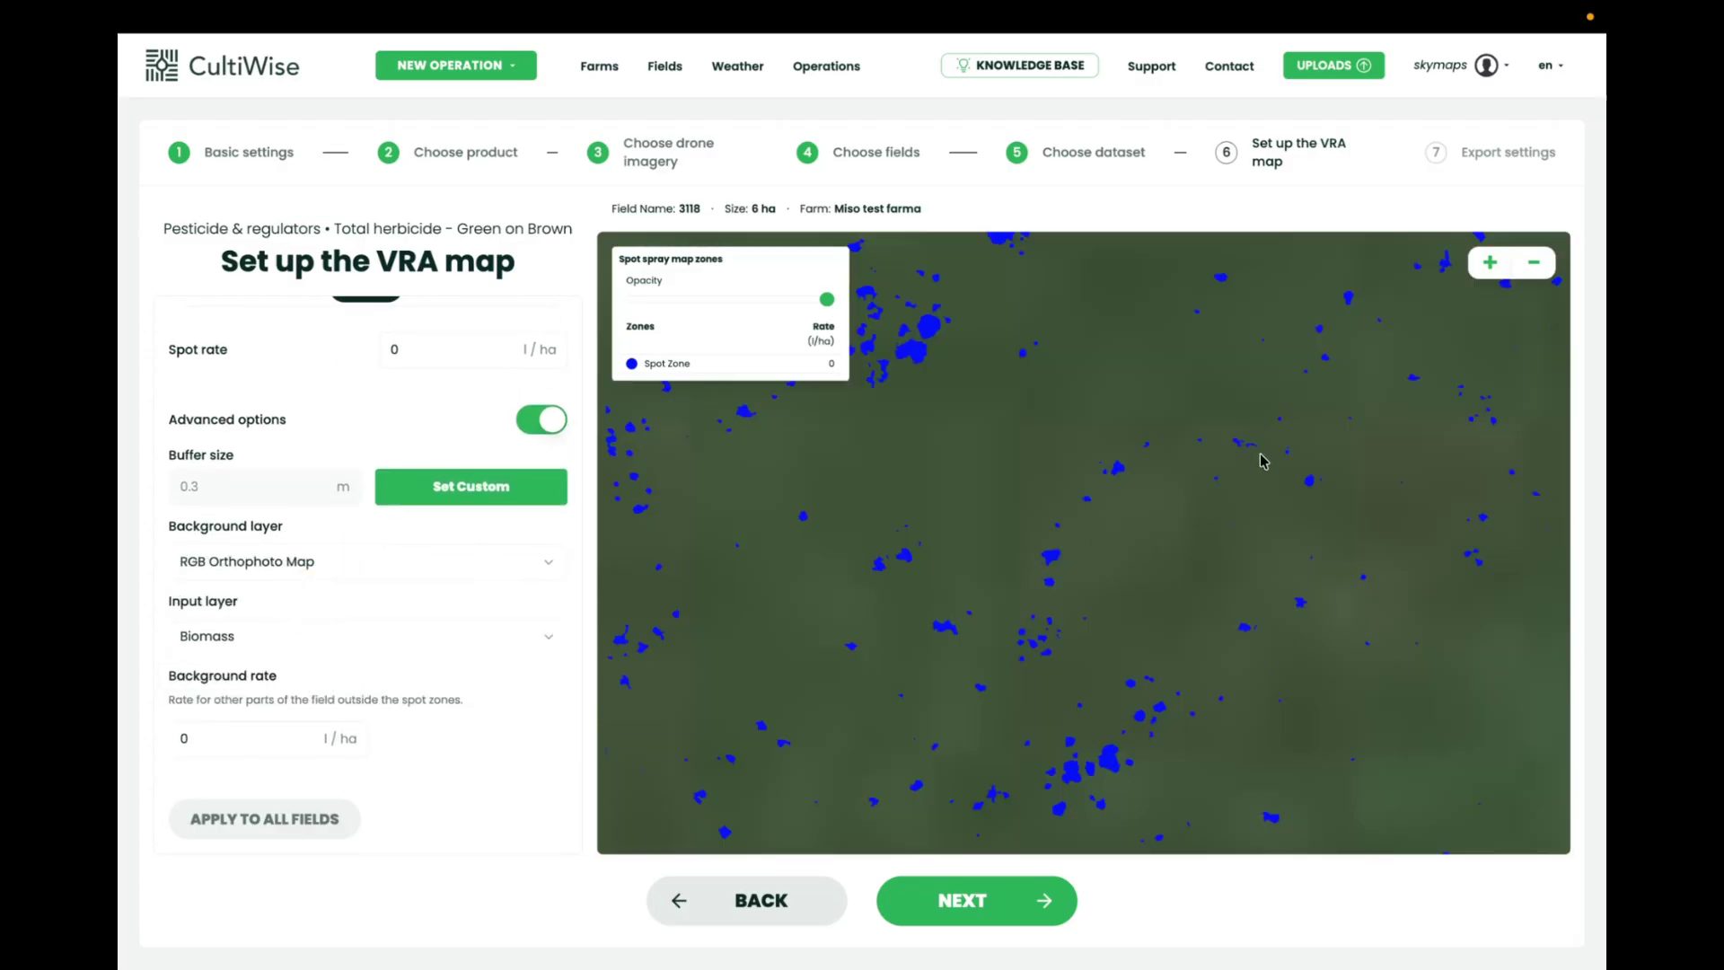
Compare the detected spots with the orthophoto up close by fading the spot zone overlay and restoring full opacity.
scroll(1261, 459, up, 2)
scroll(1262, 460, up, 1)
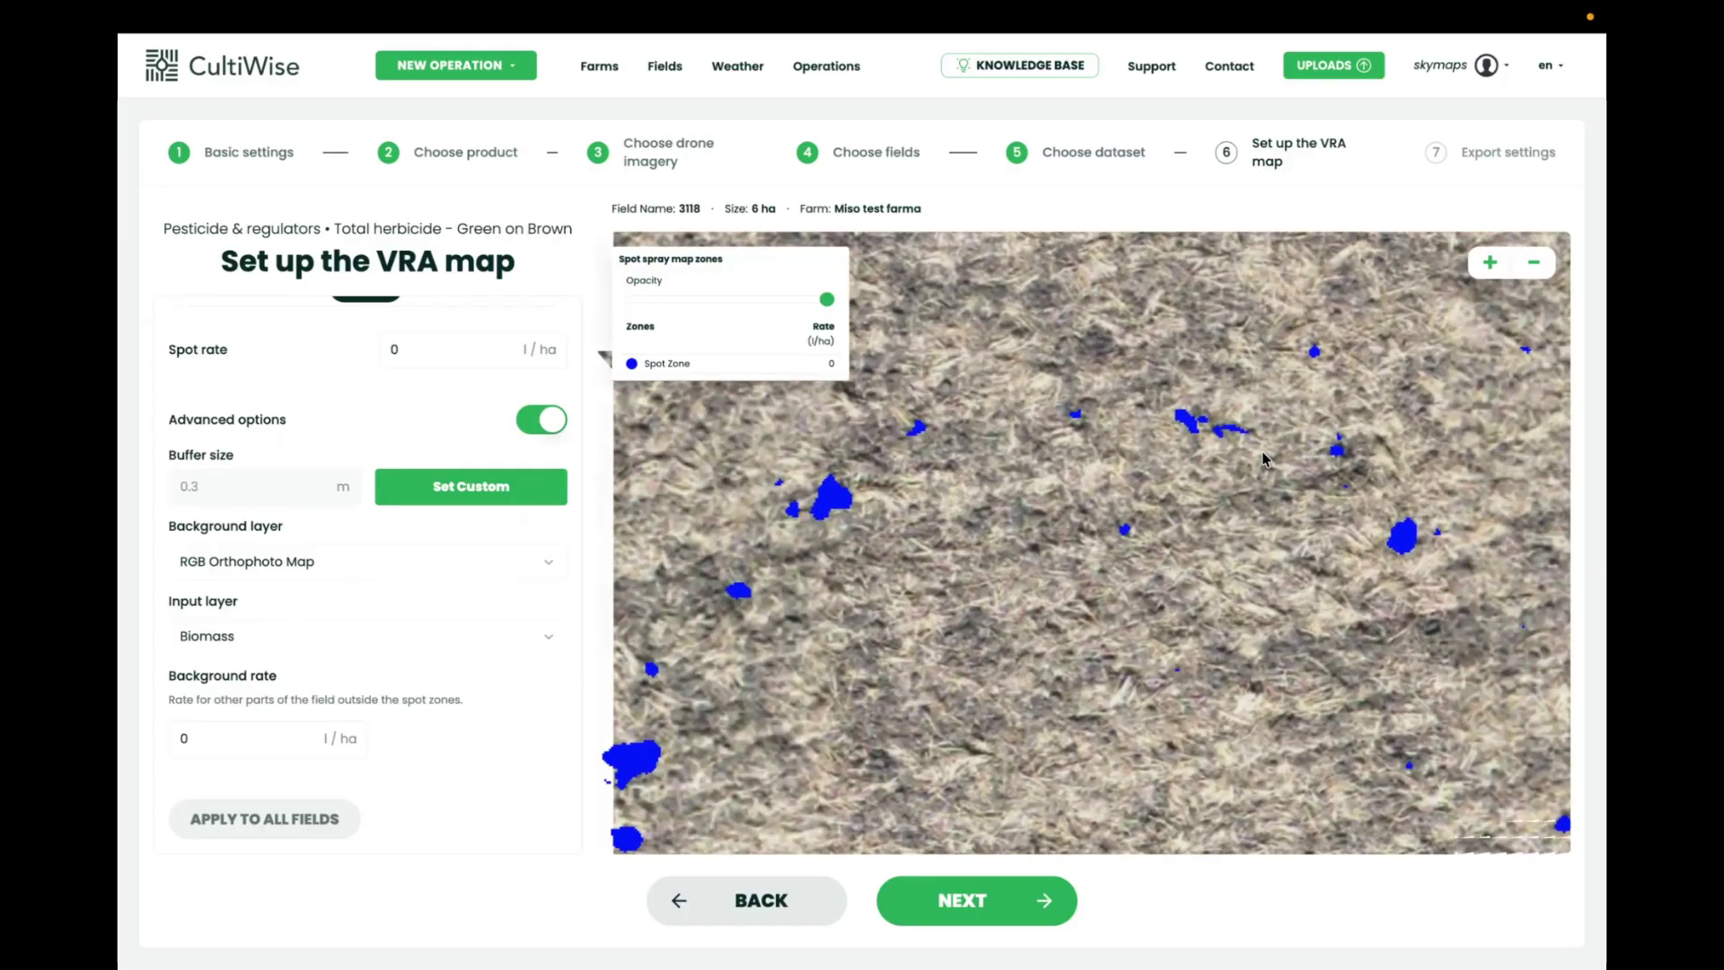
drag(1174, 465, 1266, 400)
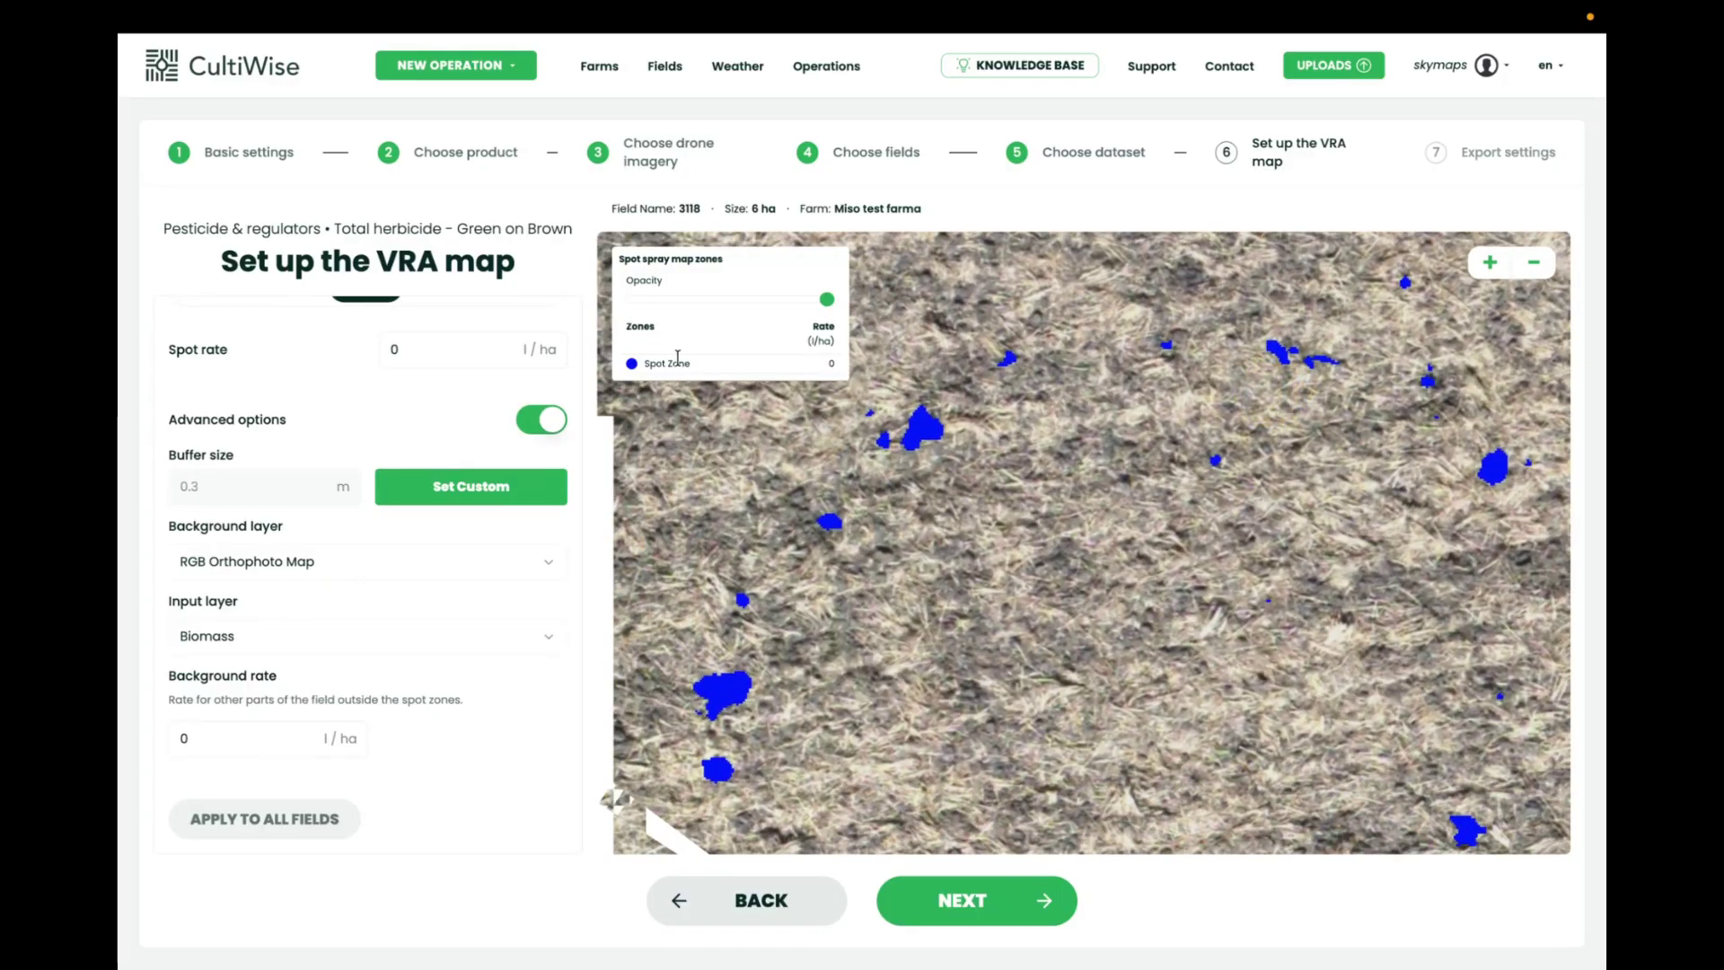
drag(827, 299, 771, 362)
drag(954, 550, 1332, 369)
drag(626, 299, 825, 305)
scroll(404, 350, up, 2)
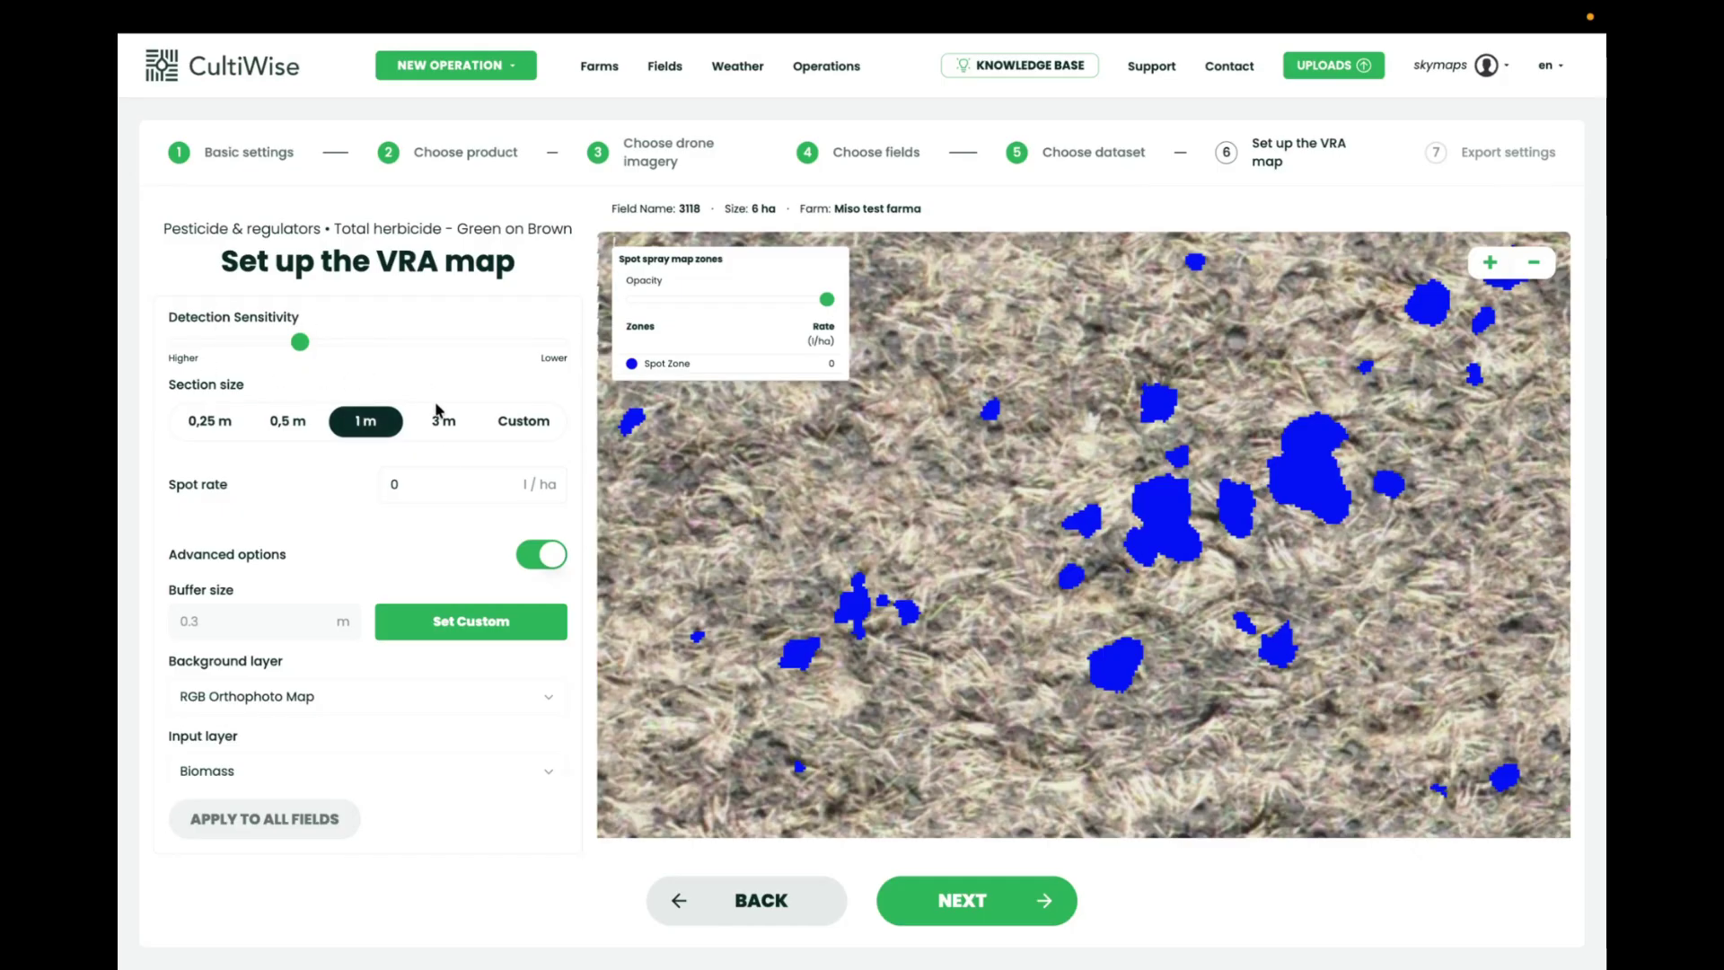
Check further spot clusters against the orthophoto and make the spot zone overlay partly transparent.
drag(1077, 492, 1030, 519)
click(1294, 455)
drag(1294, 455, 1163, 520)
scroll(1163, 521, down, 5)
click(878, 631)
drag(878, 632, 1174, 454)
double_click(1119, 339)
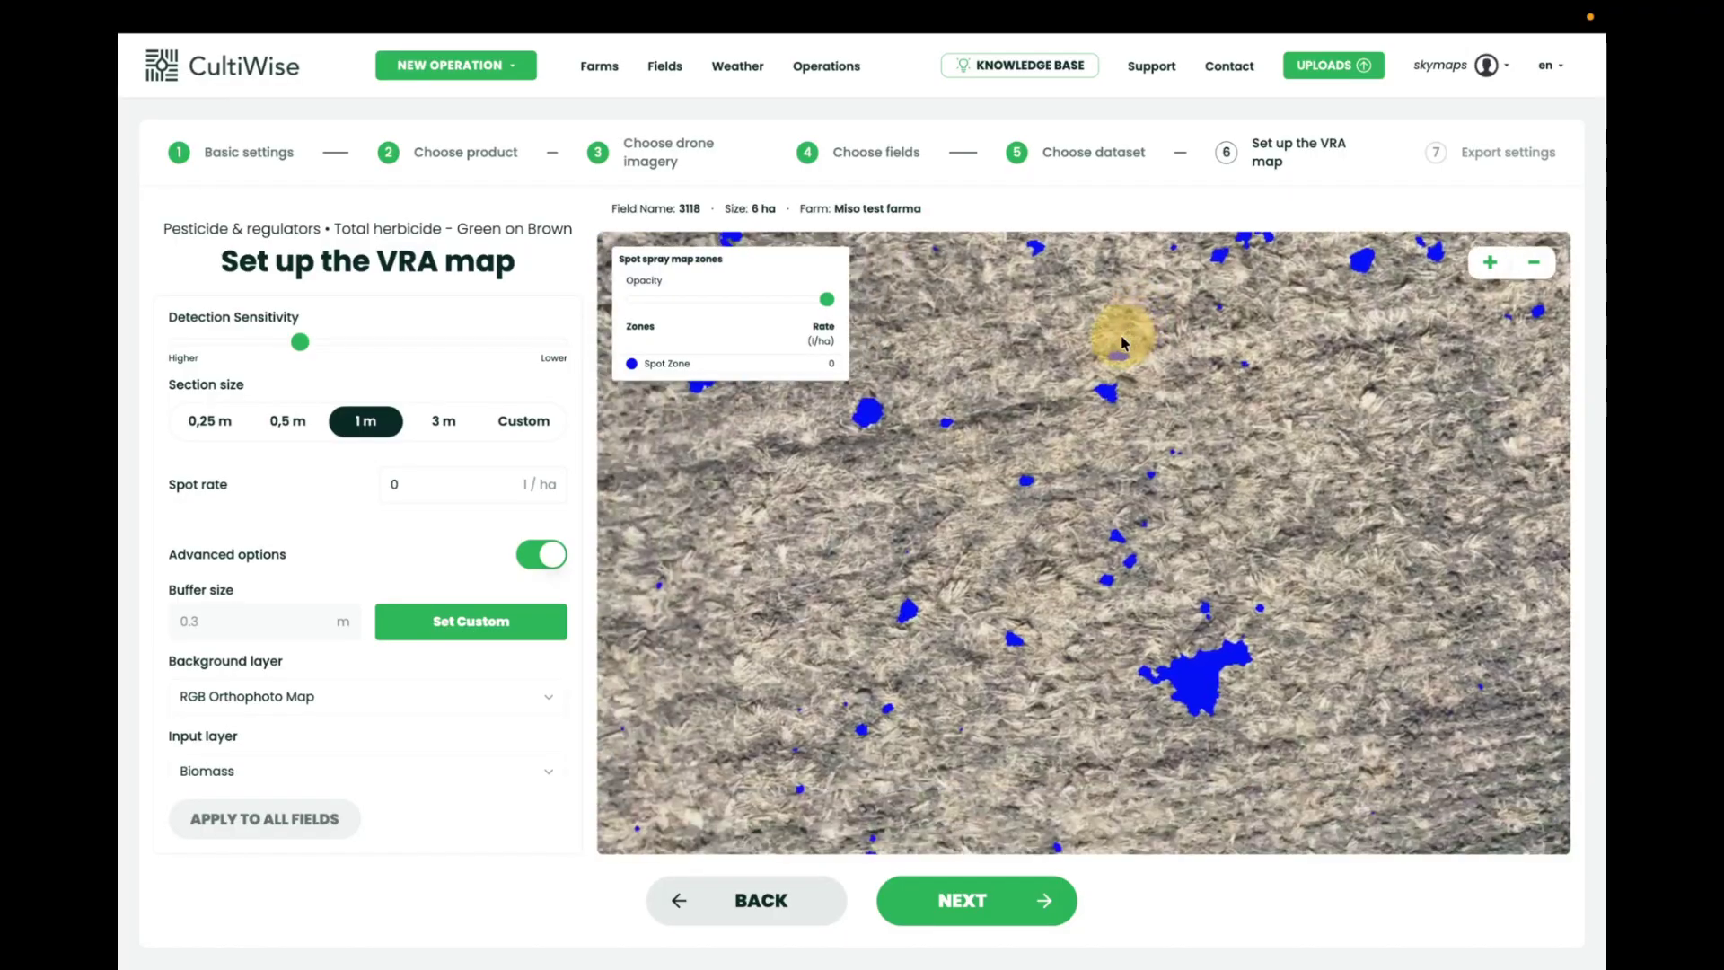
drag(1110, 547, 1009, 440)
scroll(1094, 570, up, 3)
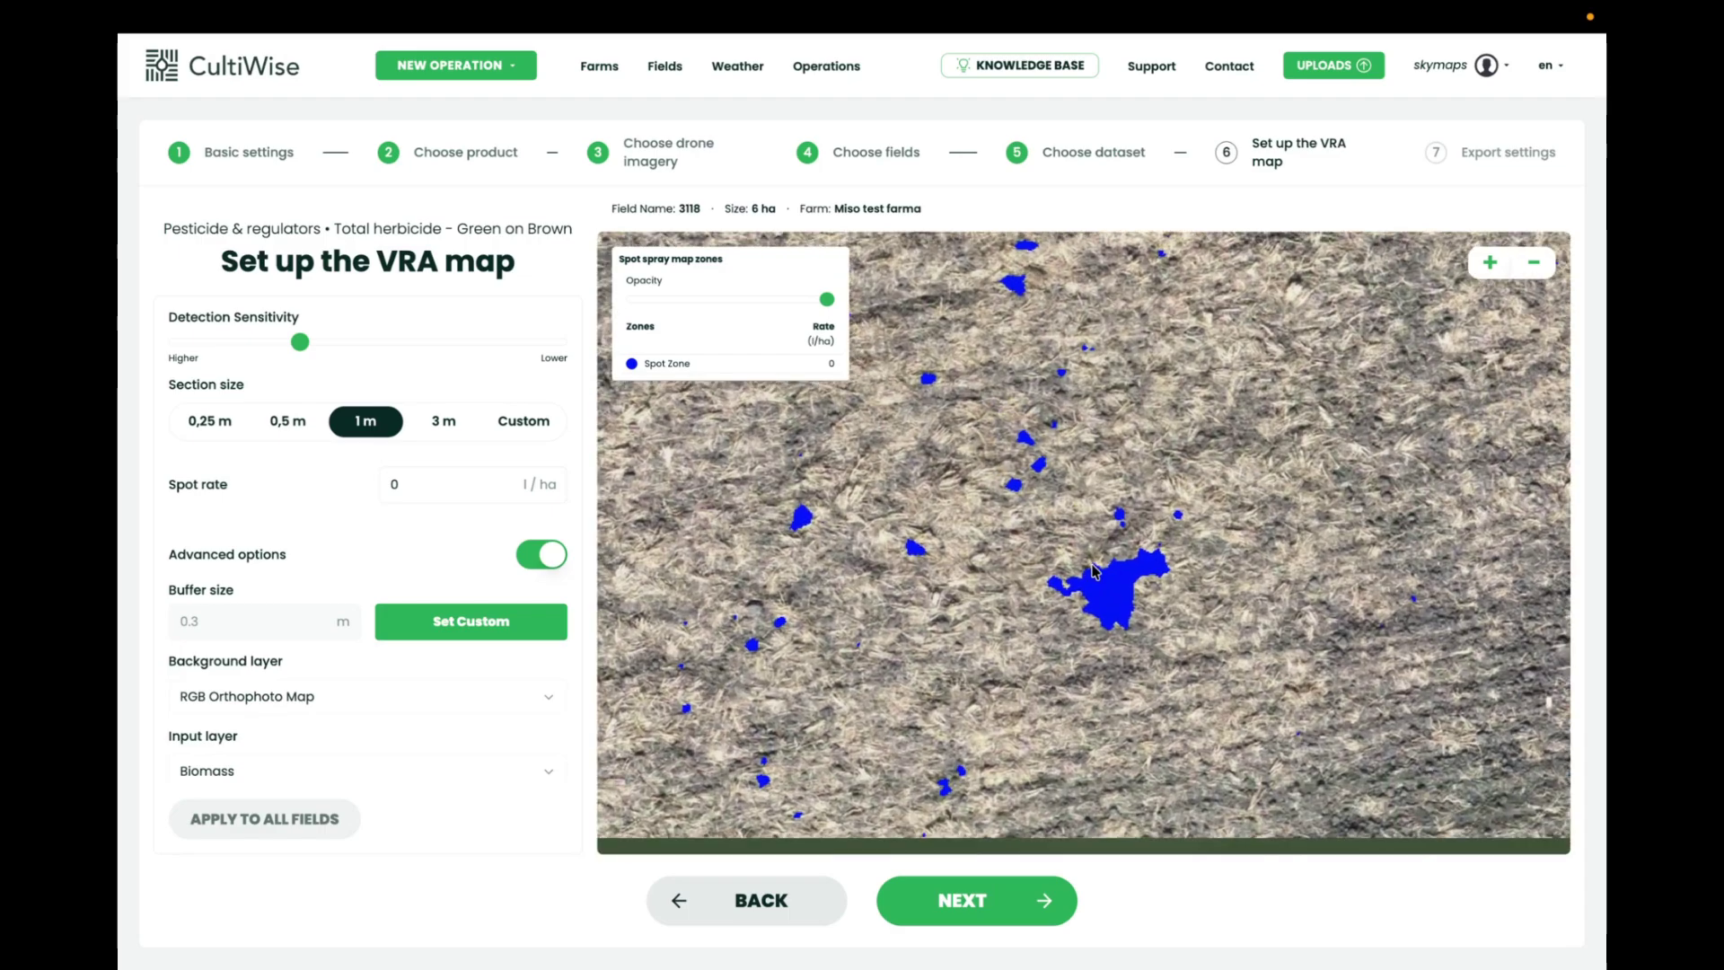
drag(826, 299, 616, 300)
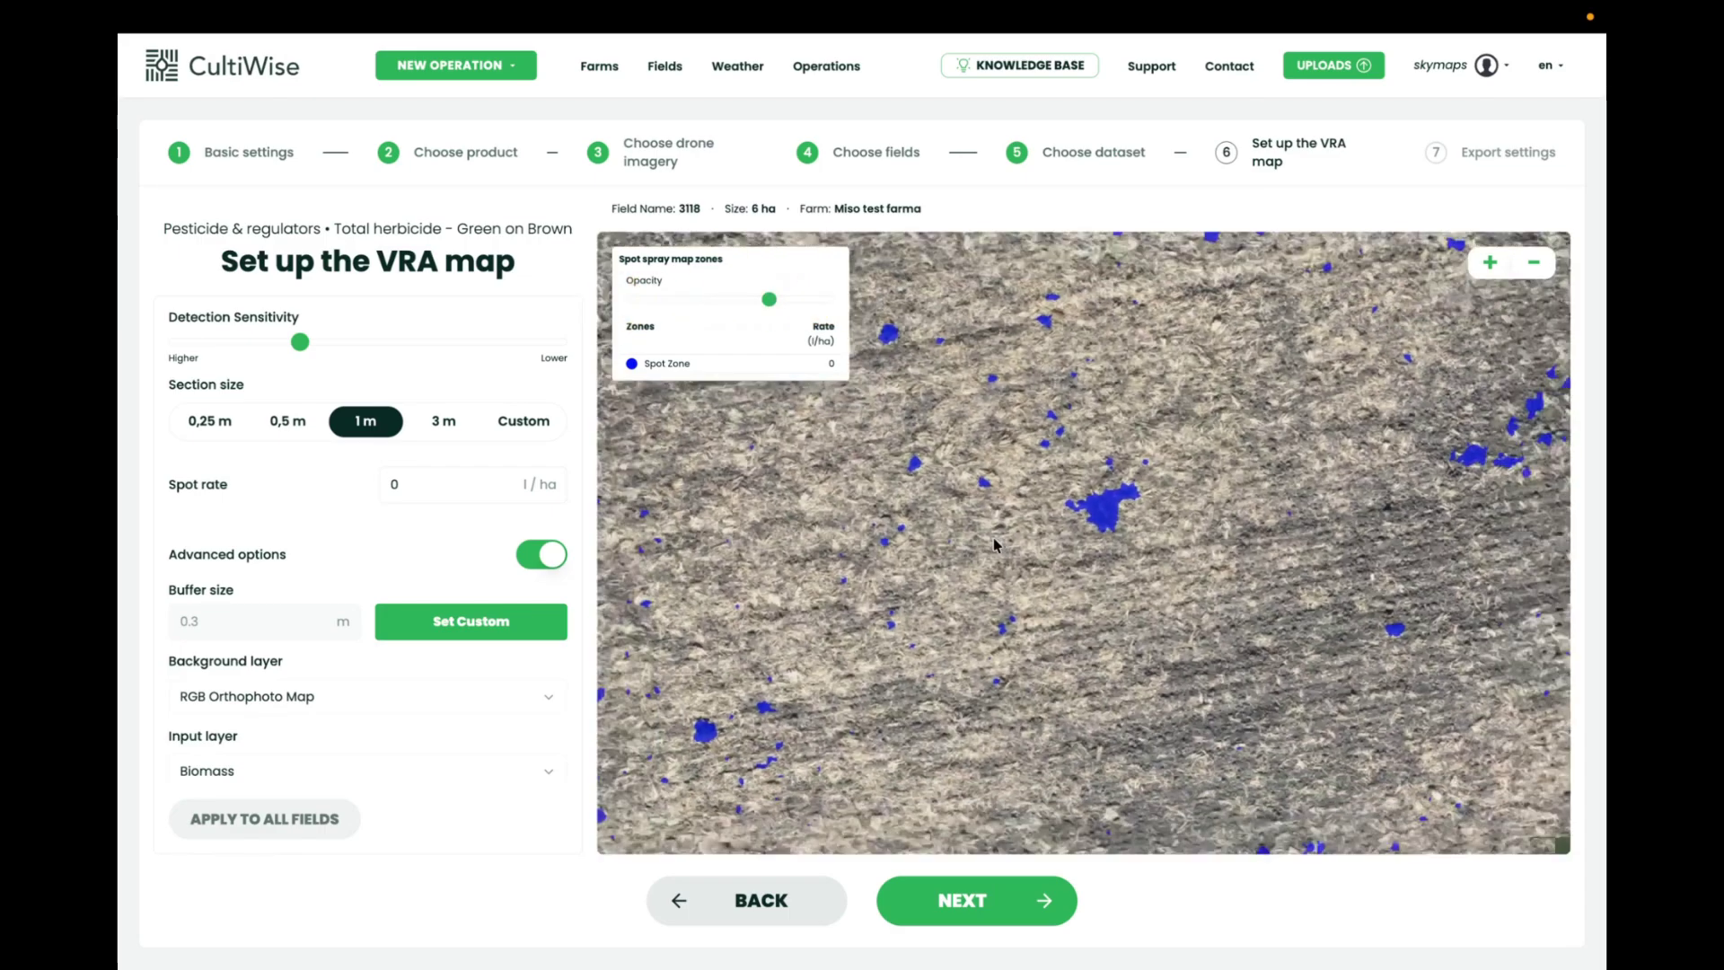
scroll(993, 544, down, 4)
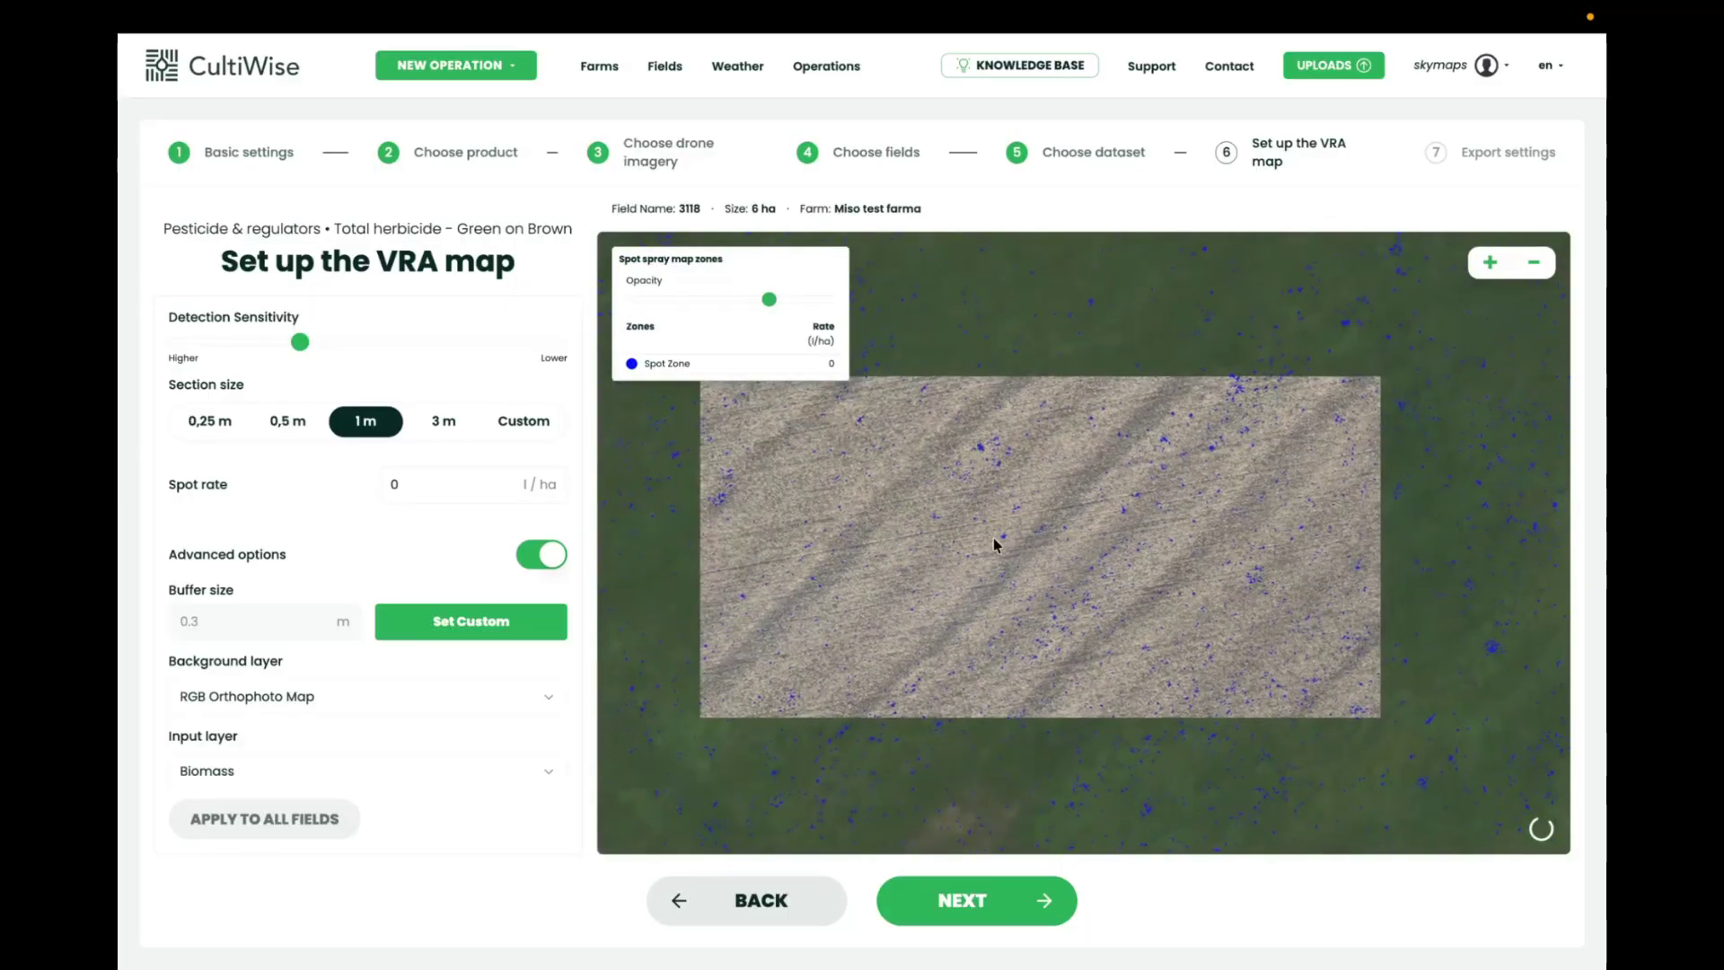
Set the section size to 0,5 m and the spot rate to 200 l/ha, keeping the advanced options enabled.
click(287, 432)
click(451, 490)
text(200)
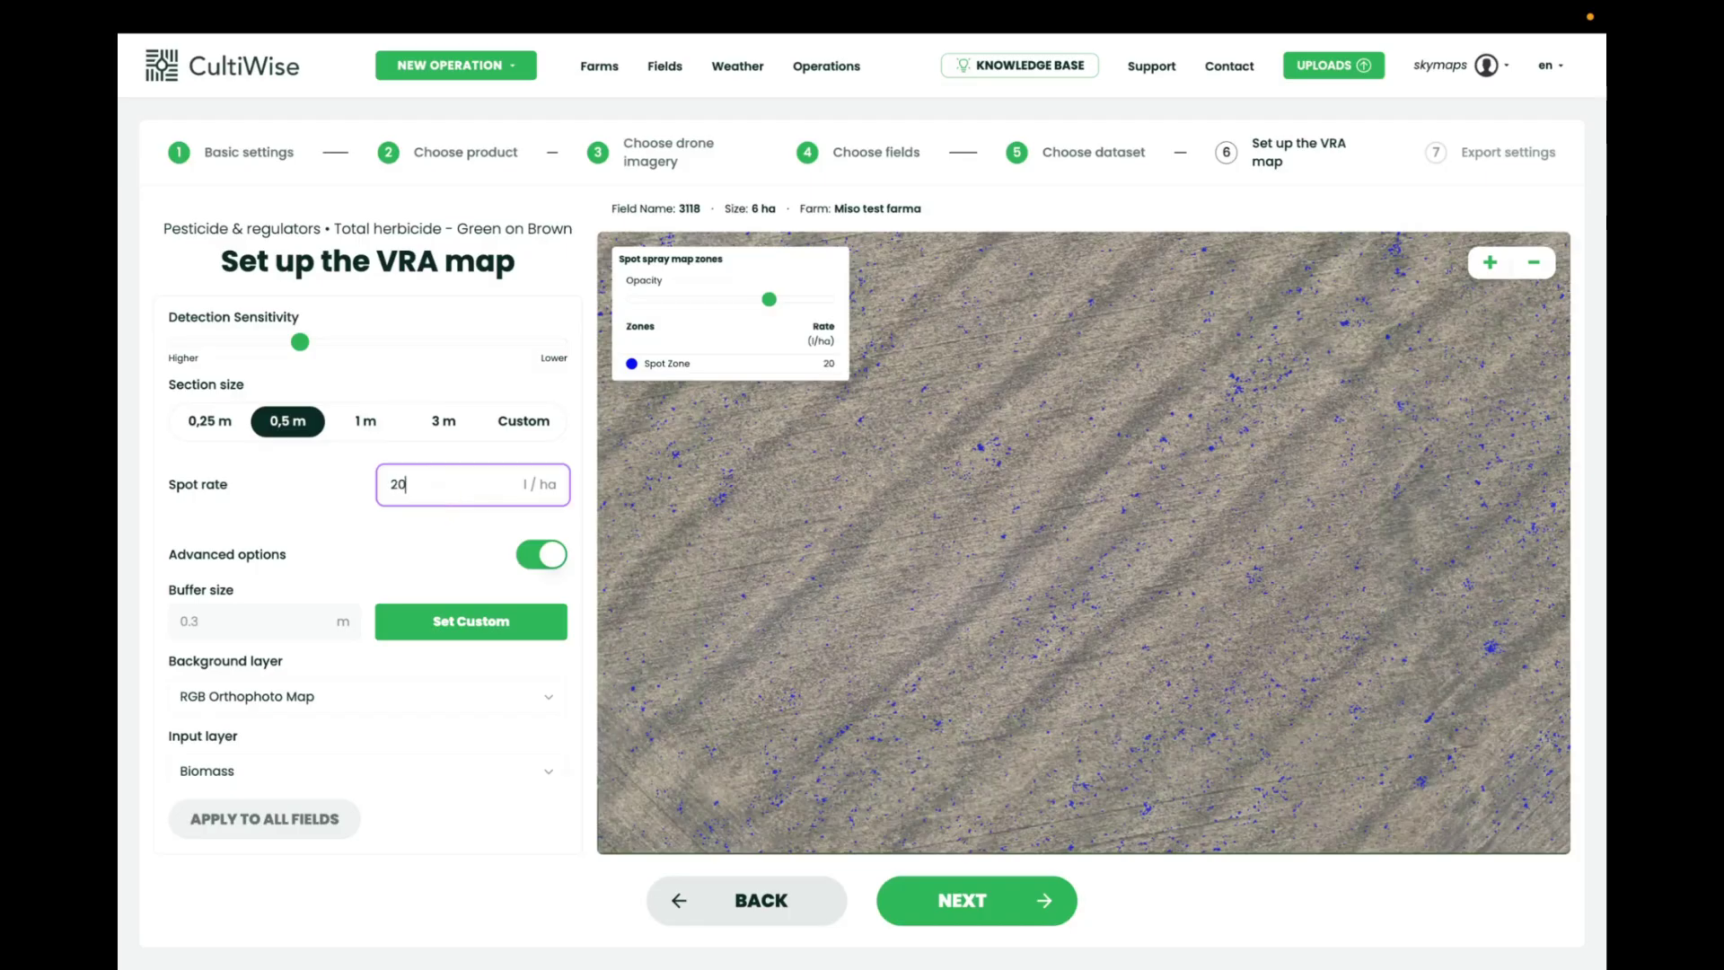
click(554, 555)
click(557, 555)
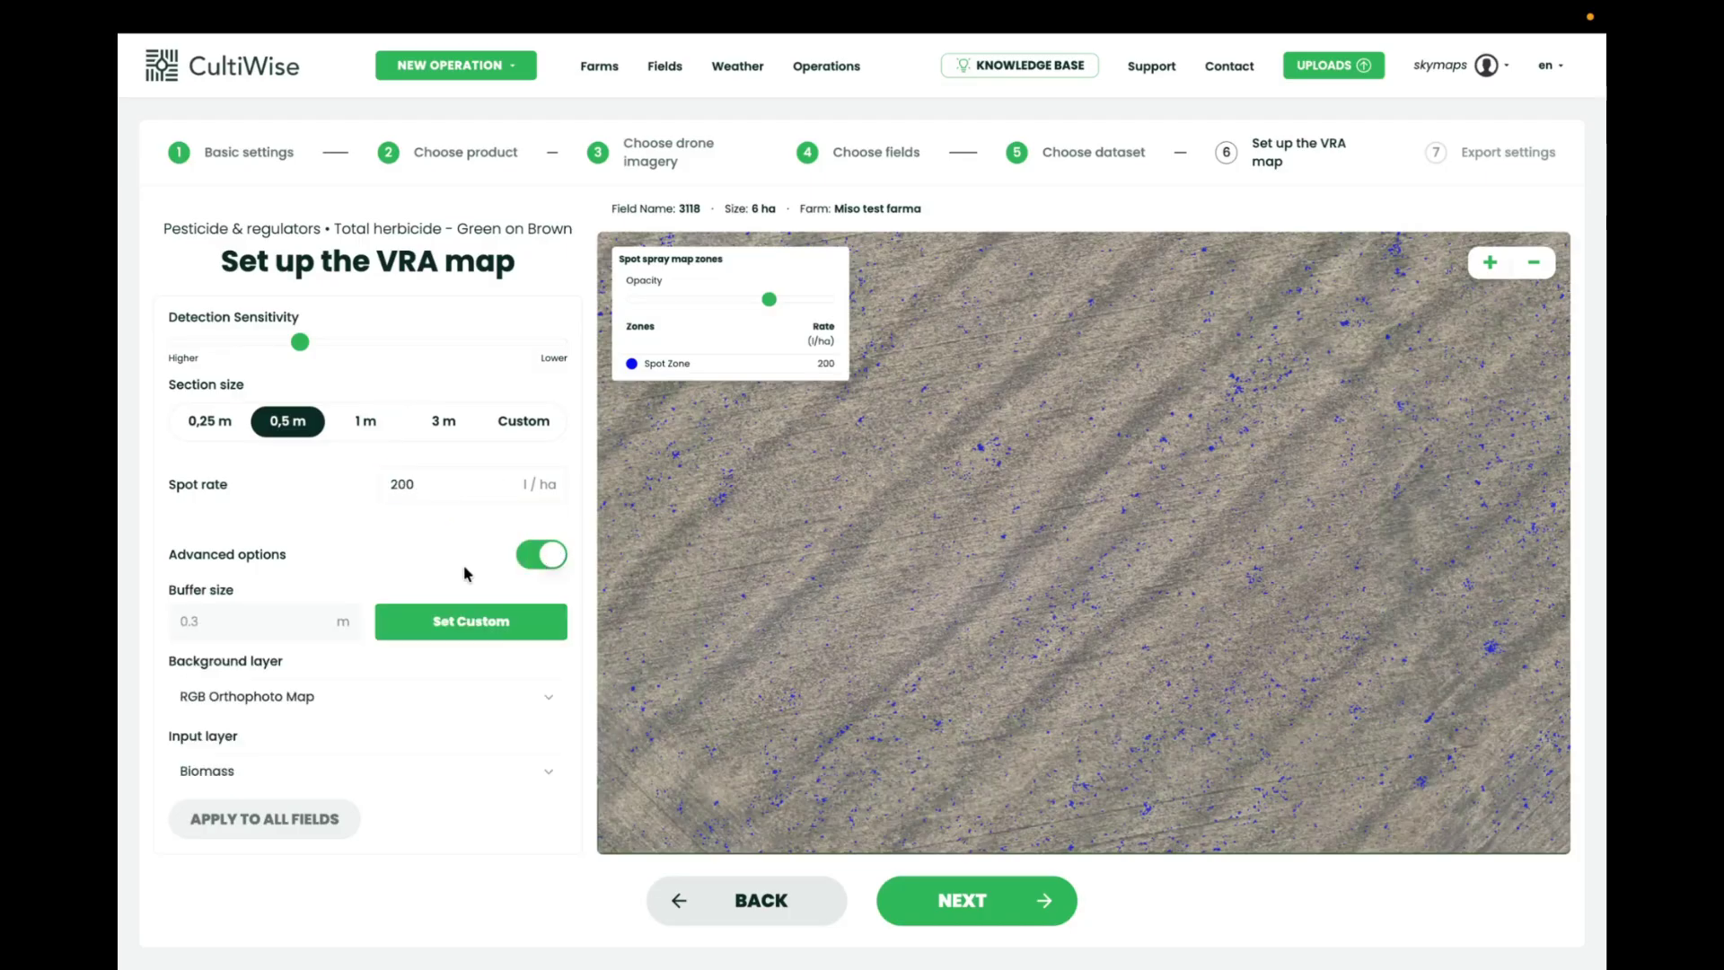
Switch the buffer size to a custom value of 0.3 m.
scroll(375, 575, down, 1)
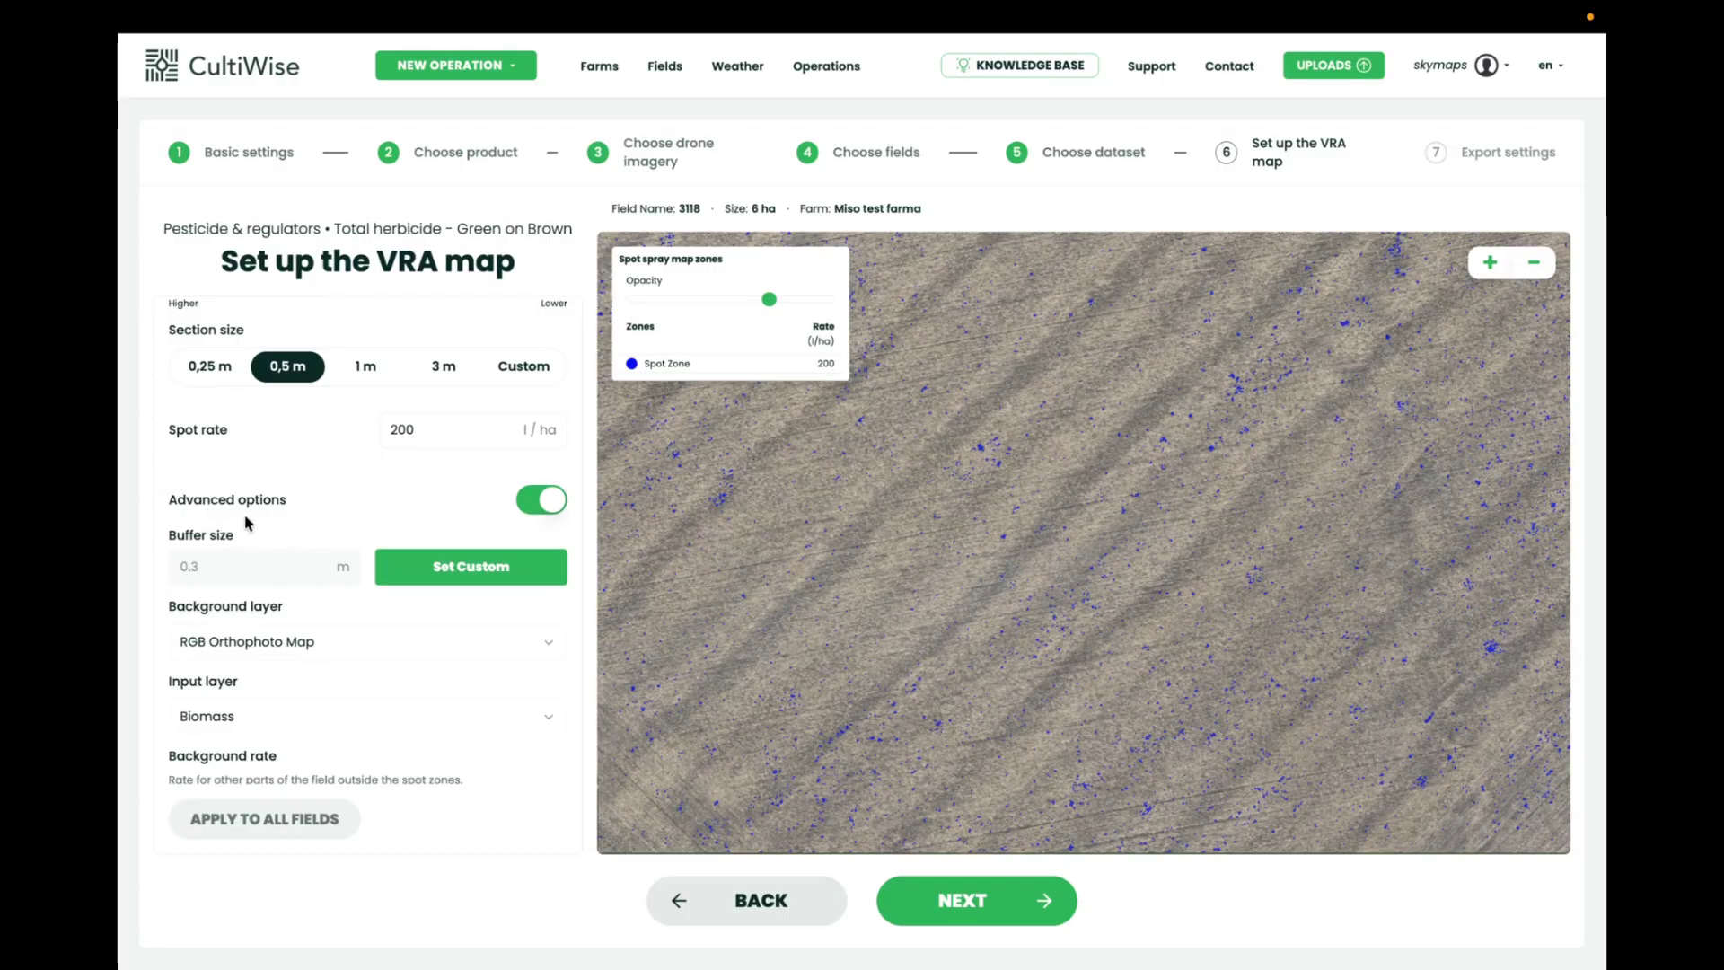
click(416, 573)
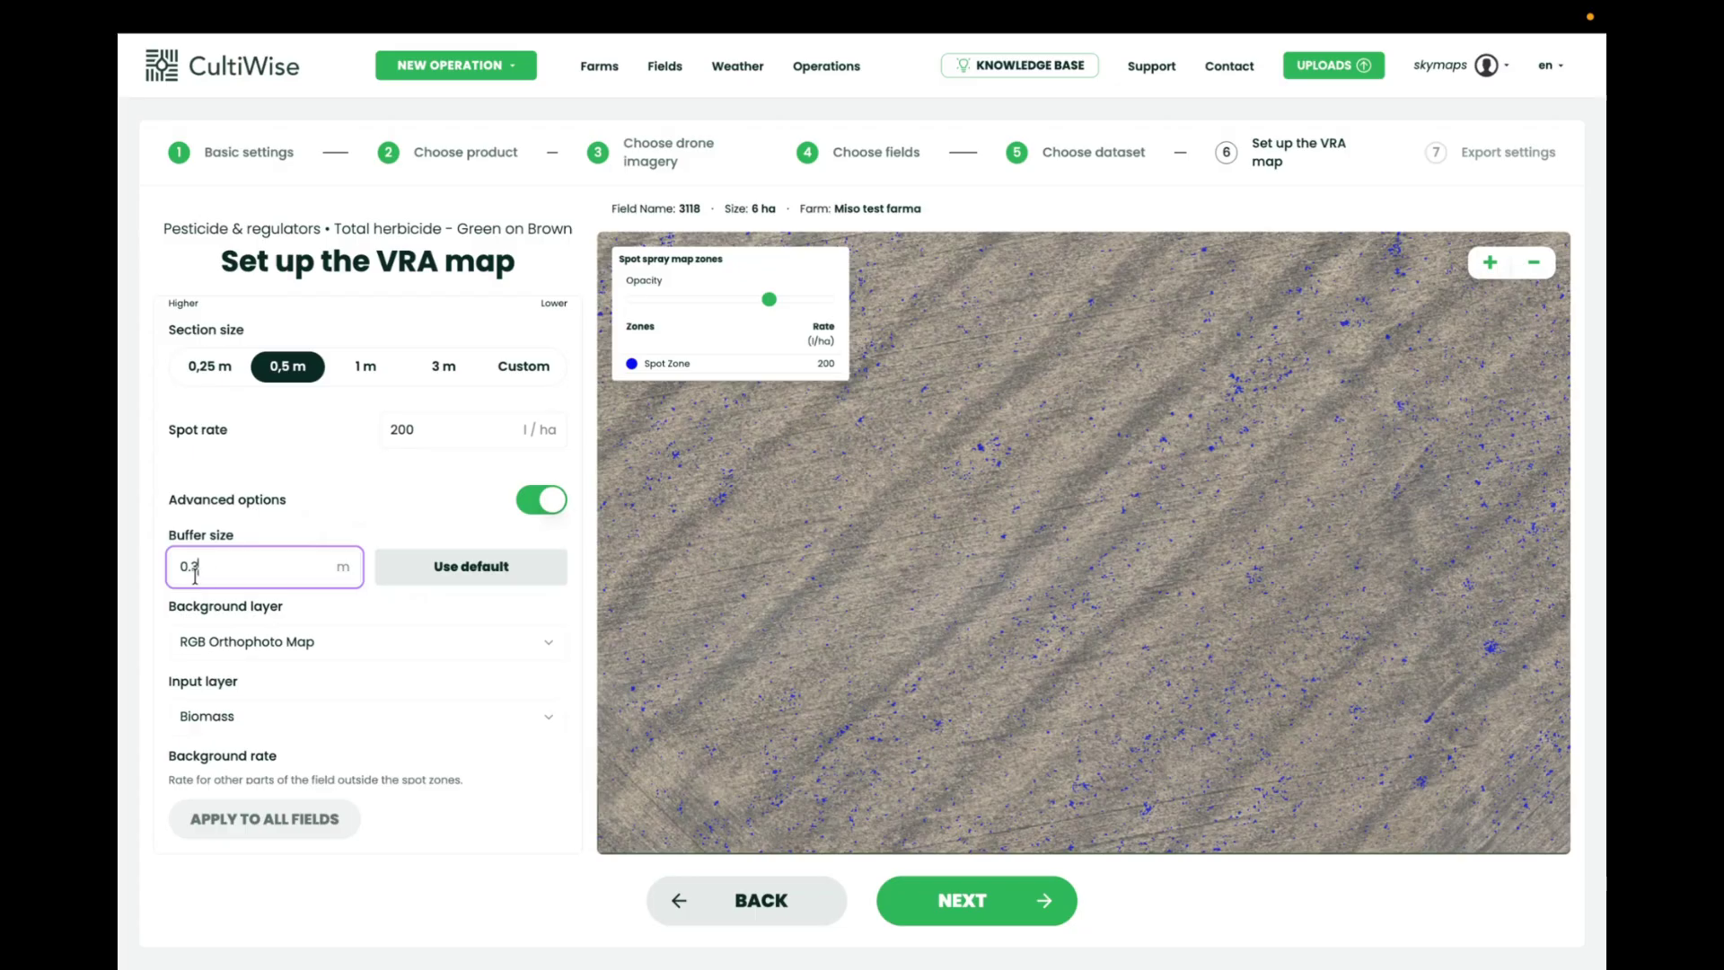
click(310, 609)
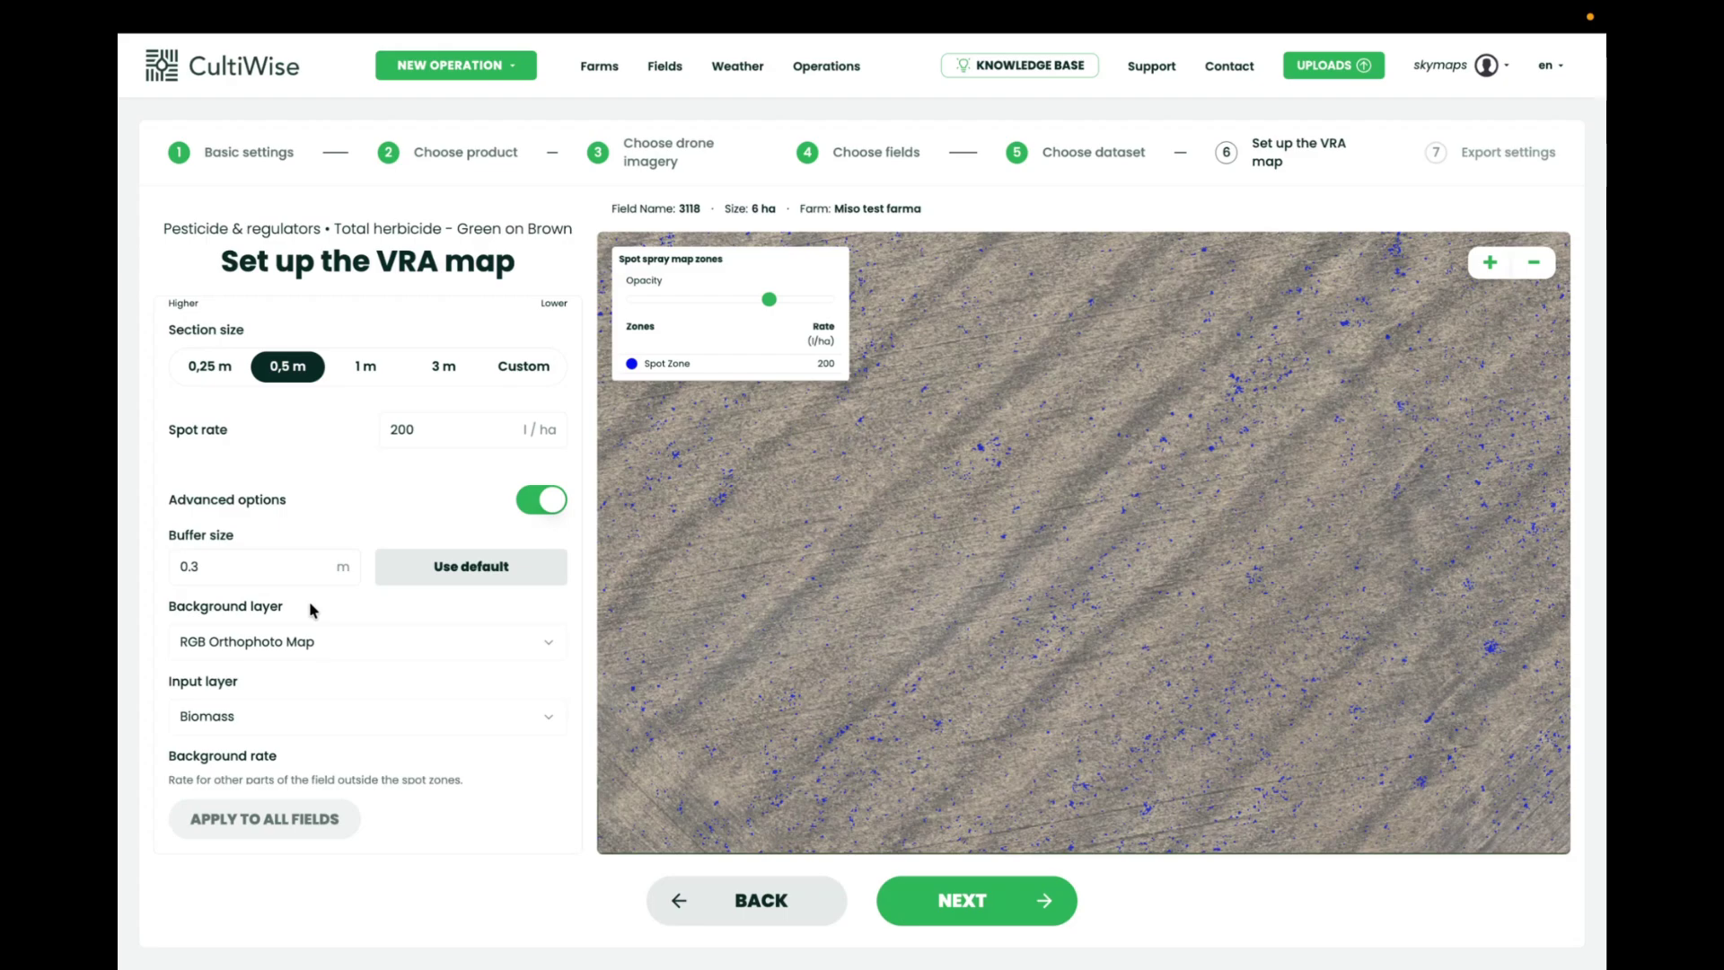
Look through the available background layers and input layers, keeping RGB Orthophoto Map and Biomass.
scroll(310, 609, down, 2)
click(354, 543)
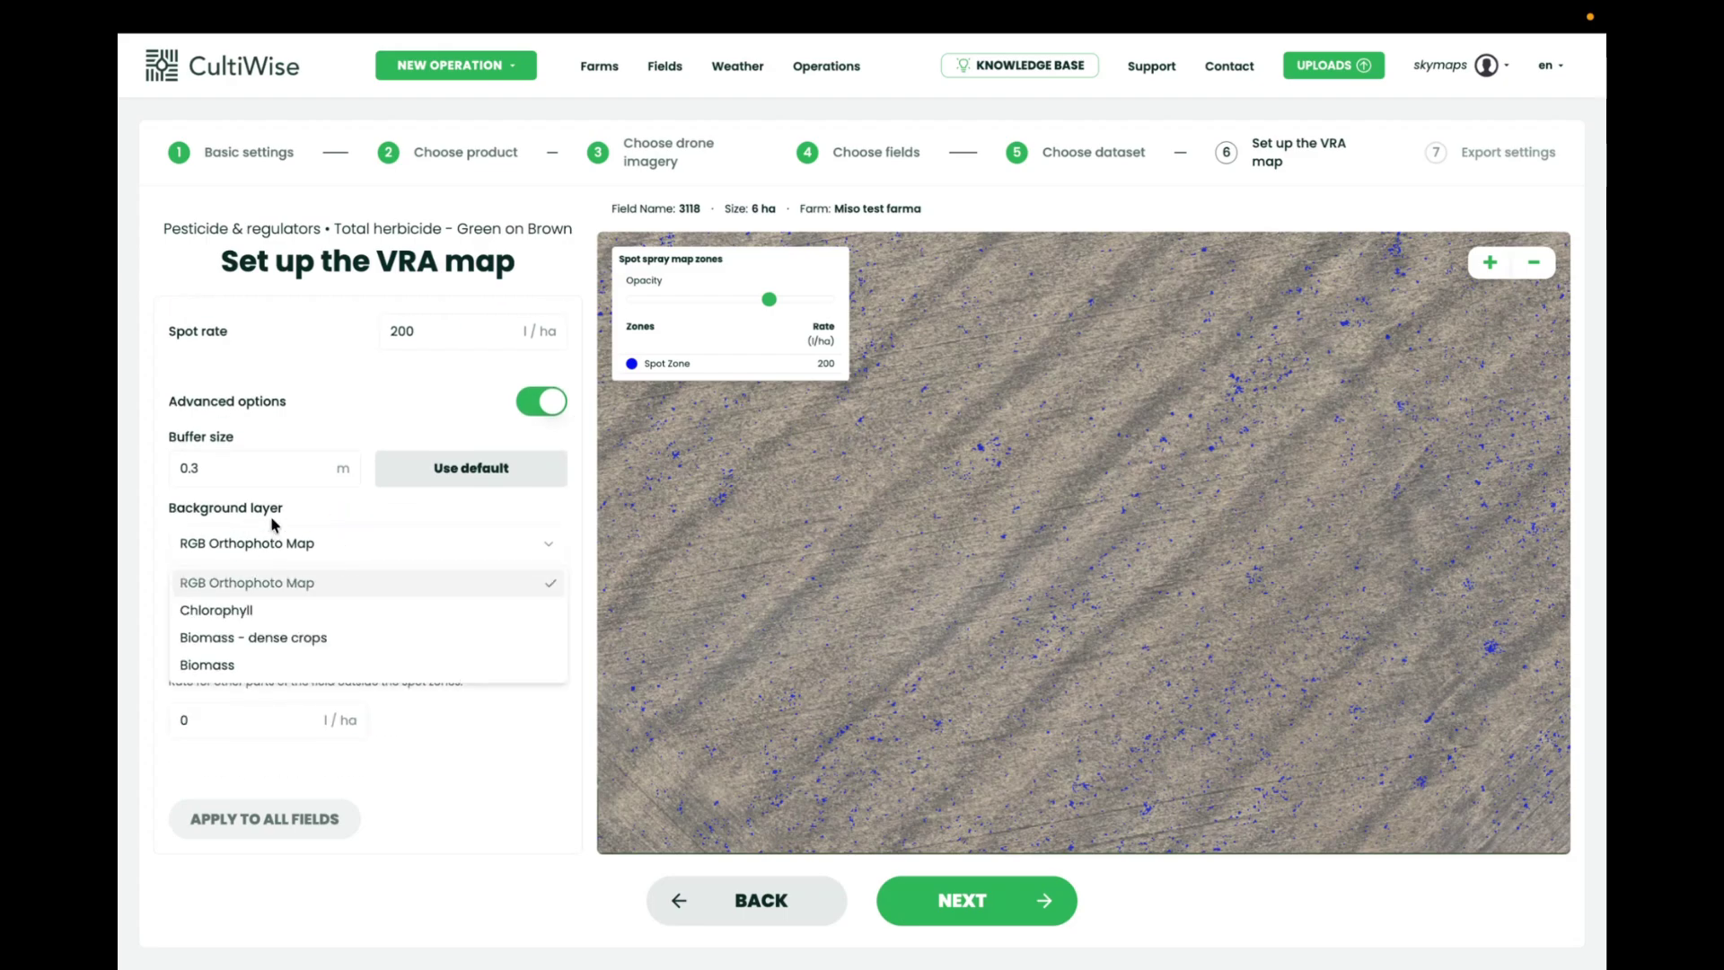
click(333, 534)
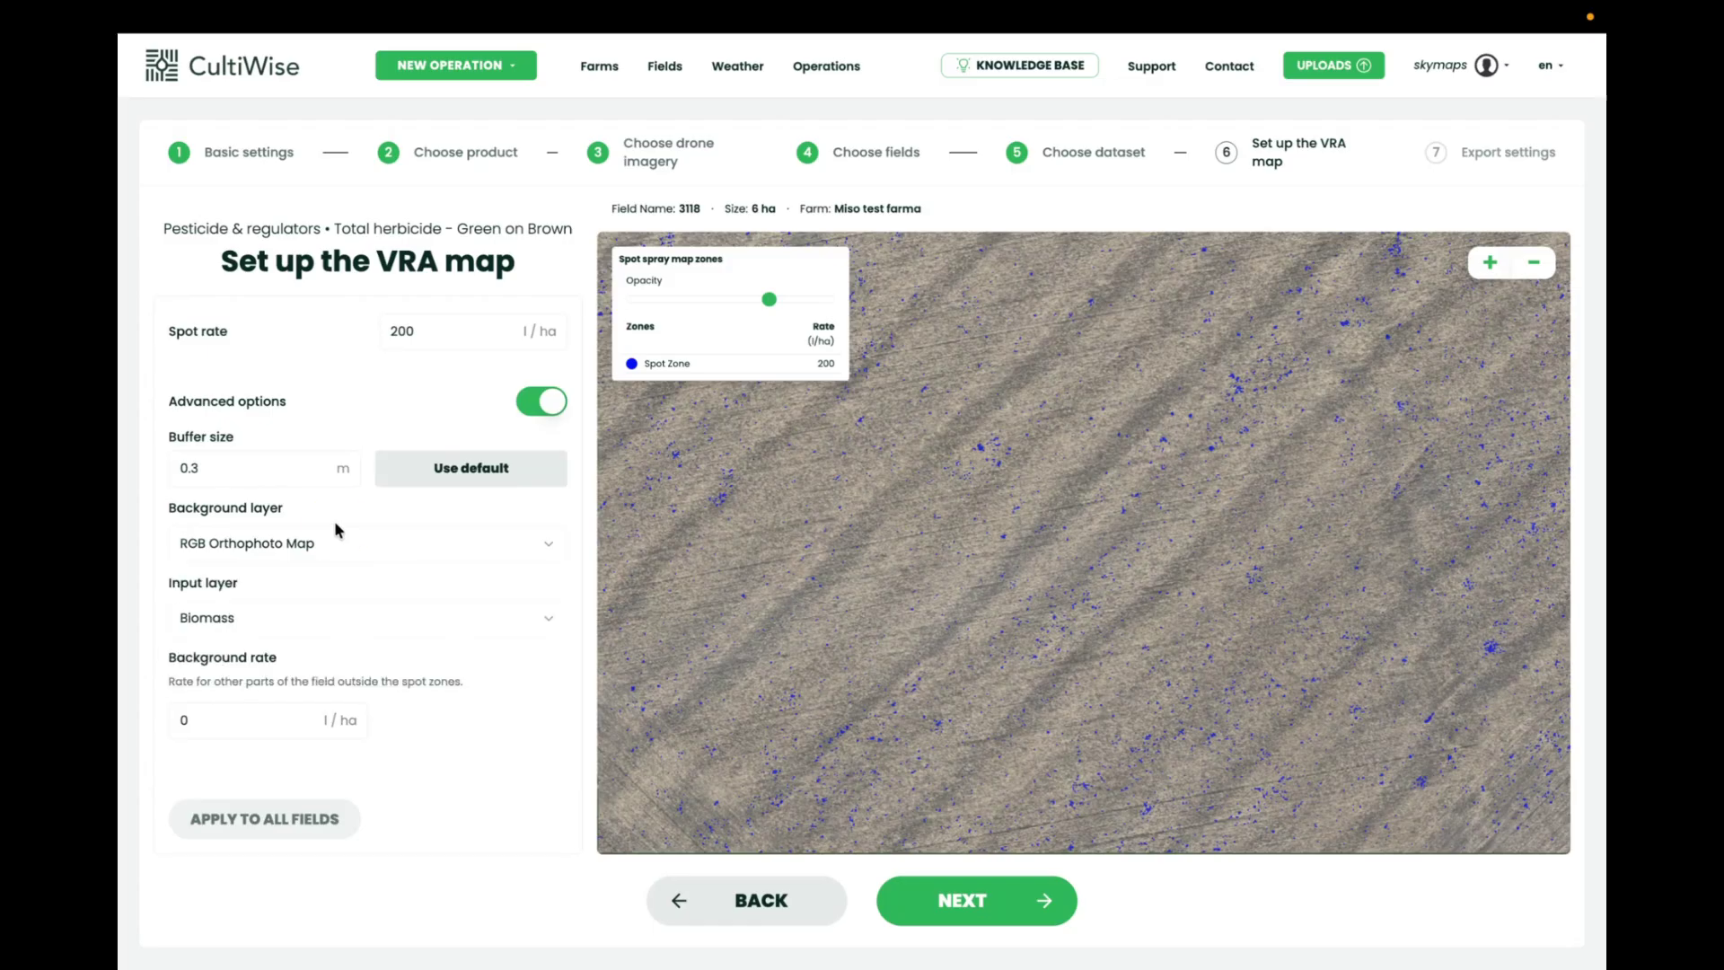
scroll(285, 609, down, 1)
click(292, 606)
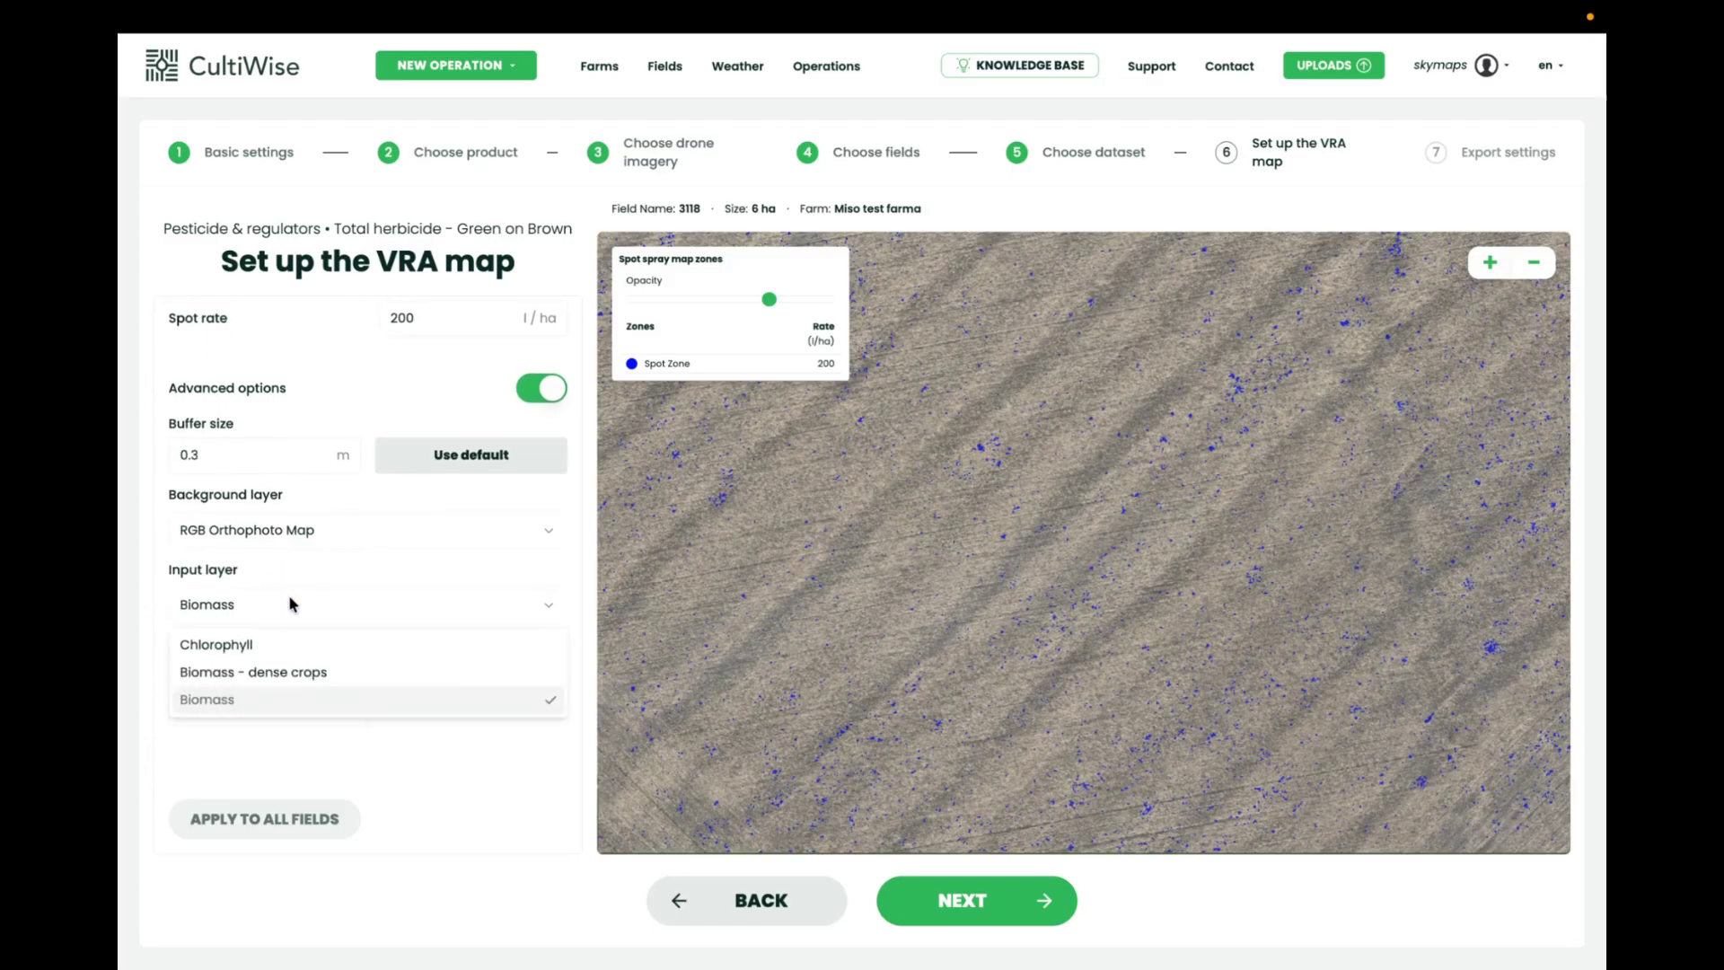
click(241, 606)
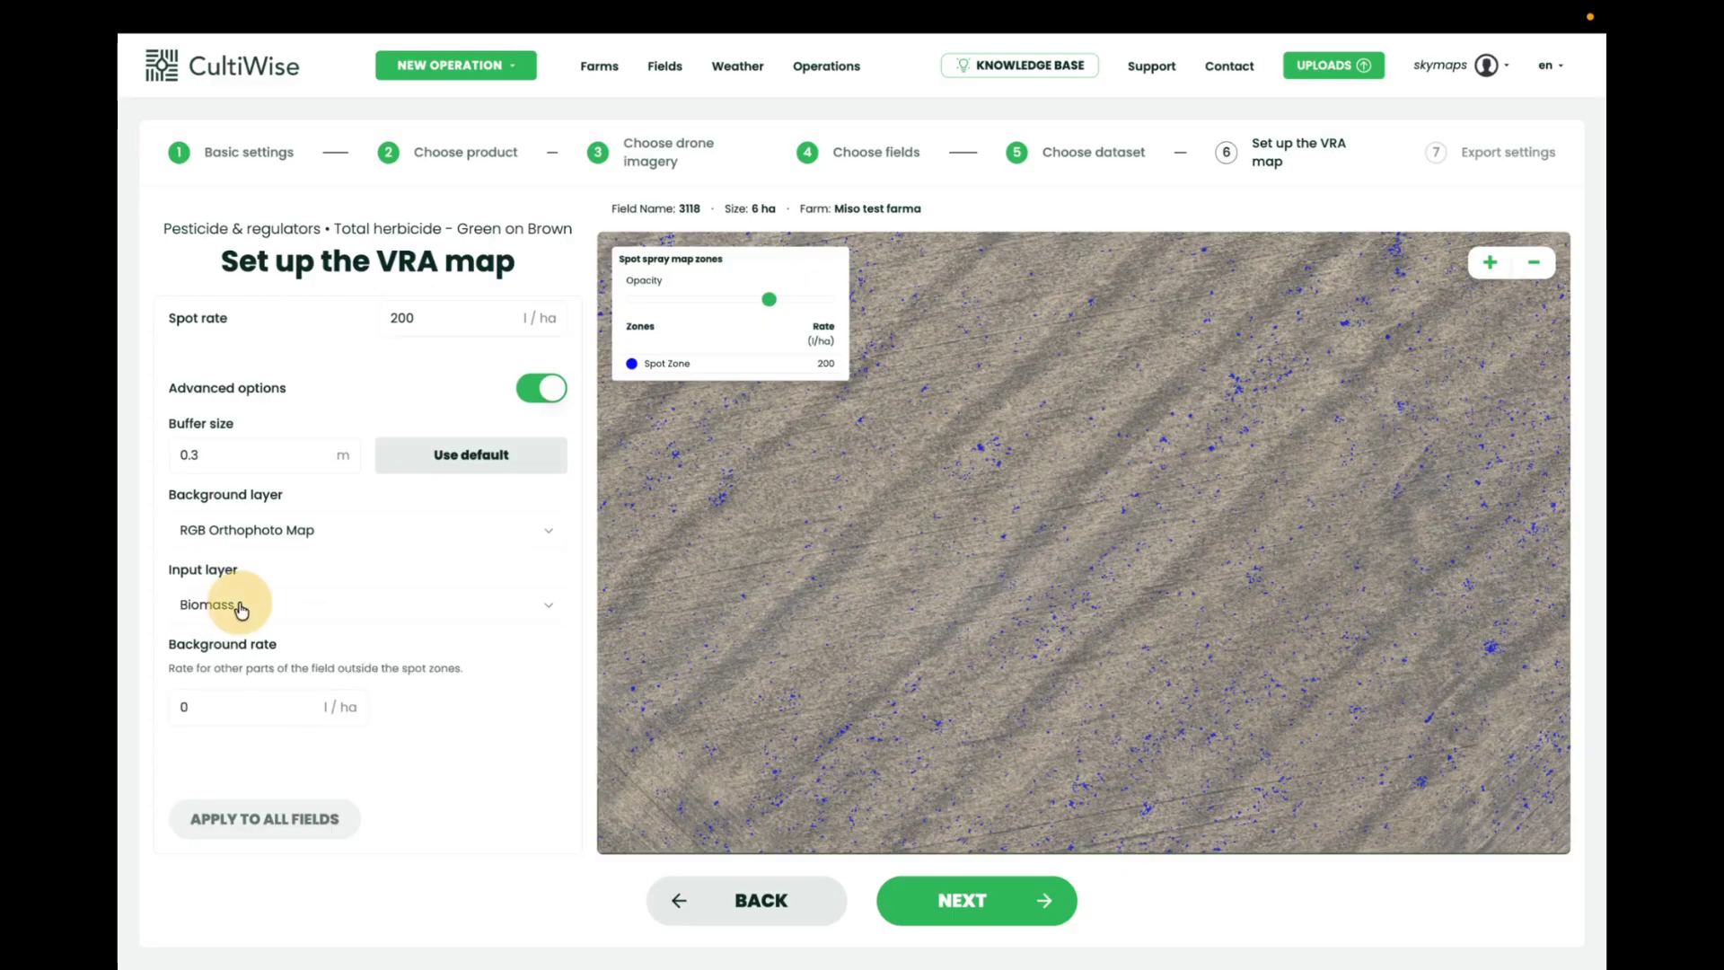
Try a background rate of 100 l/ha outside the spot zones, inspect the map, and return the rate to 0 l/ha.
click(239, 713)
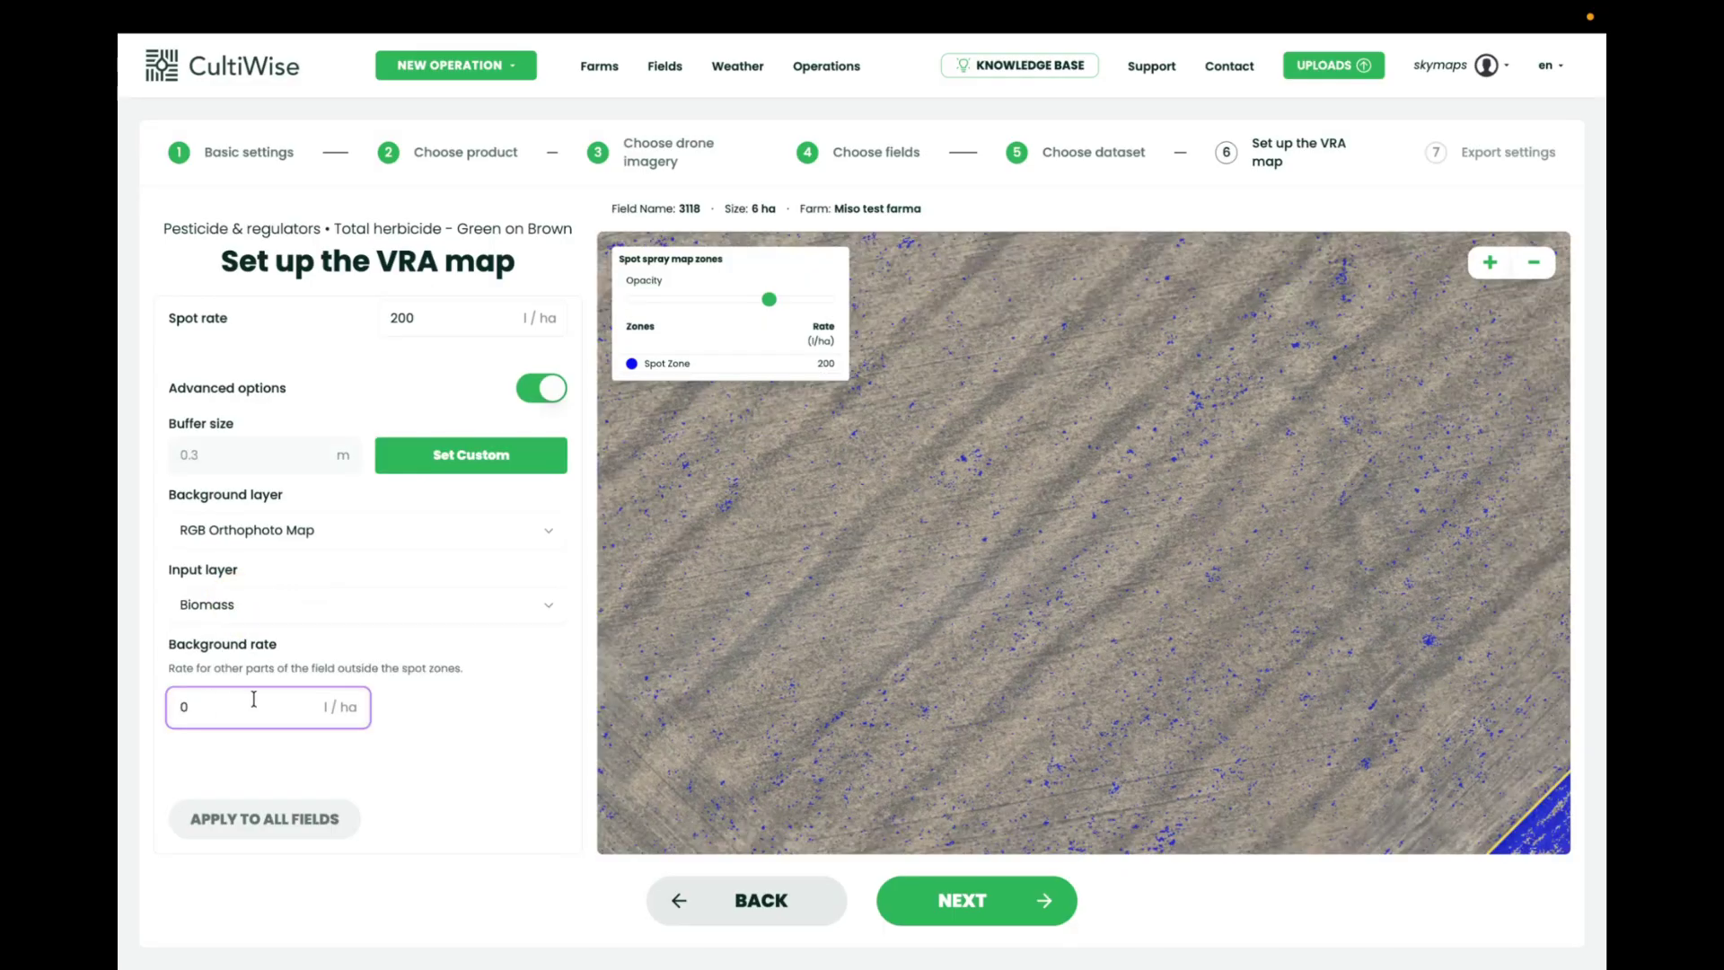
text(100)
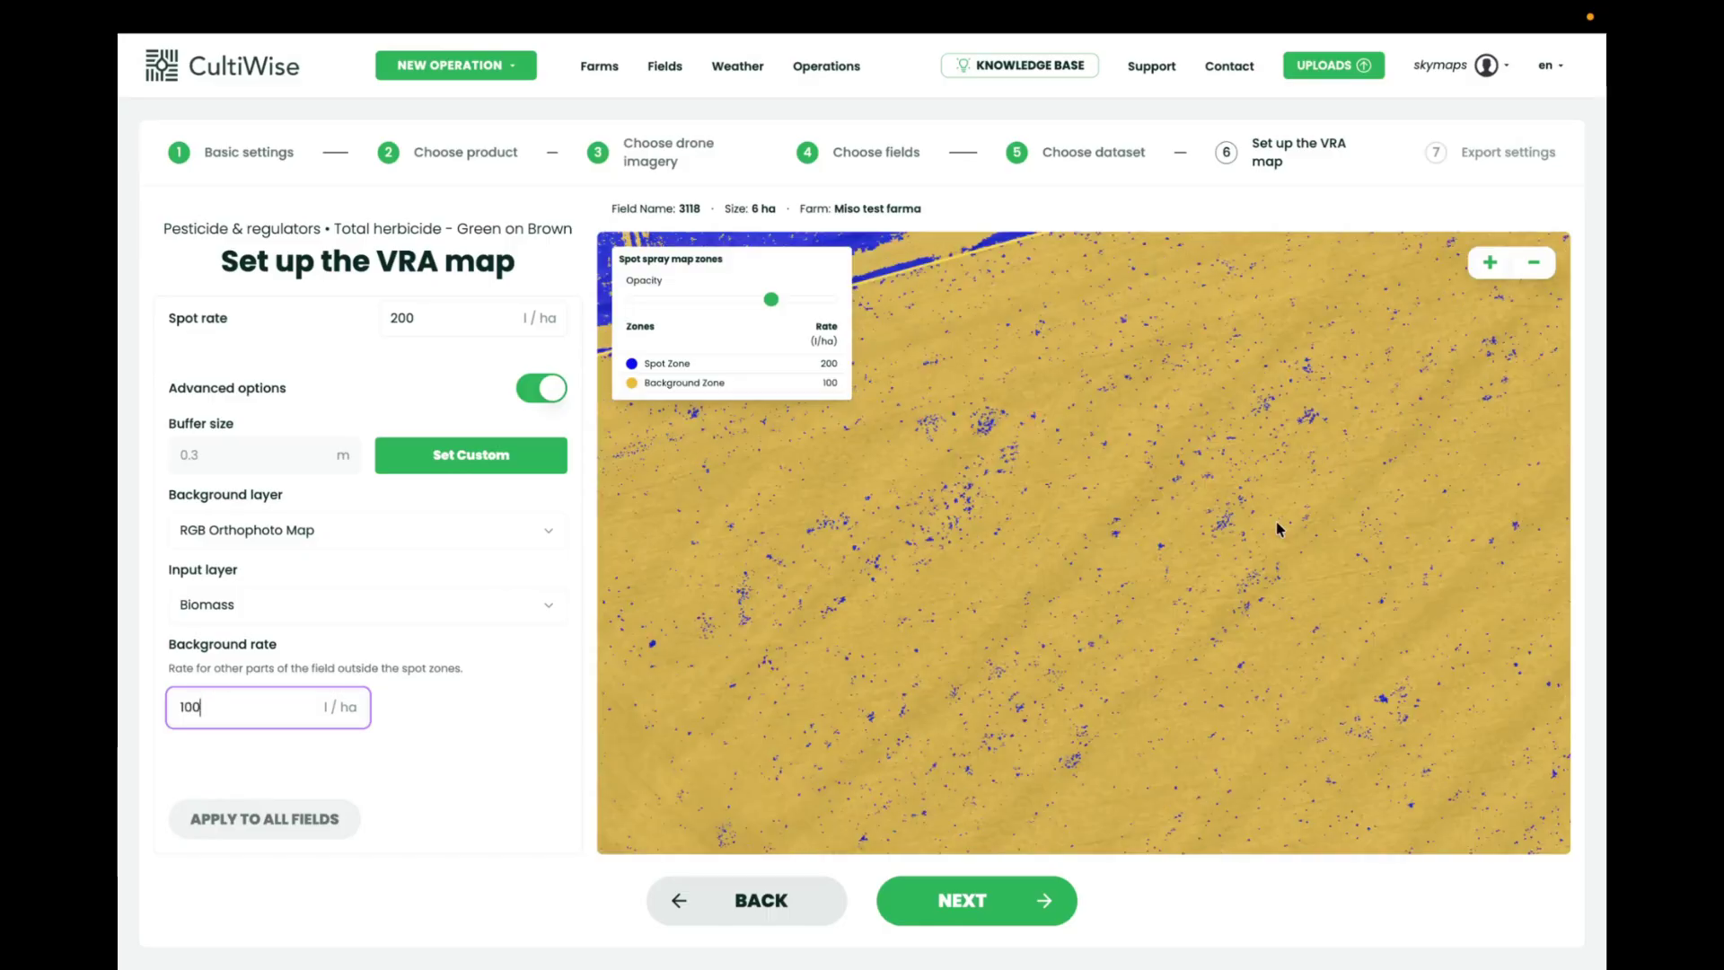
scroll(1265, 501, down, 1)
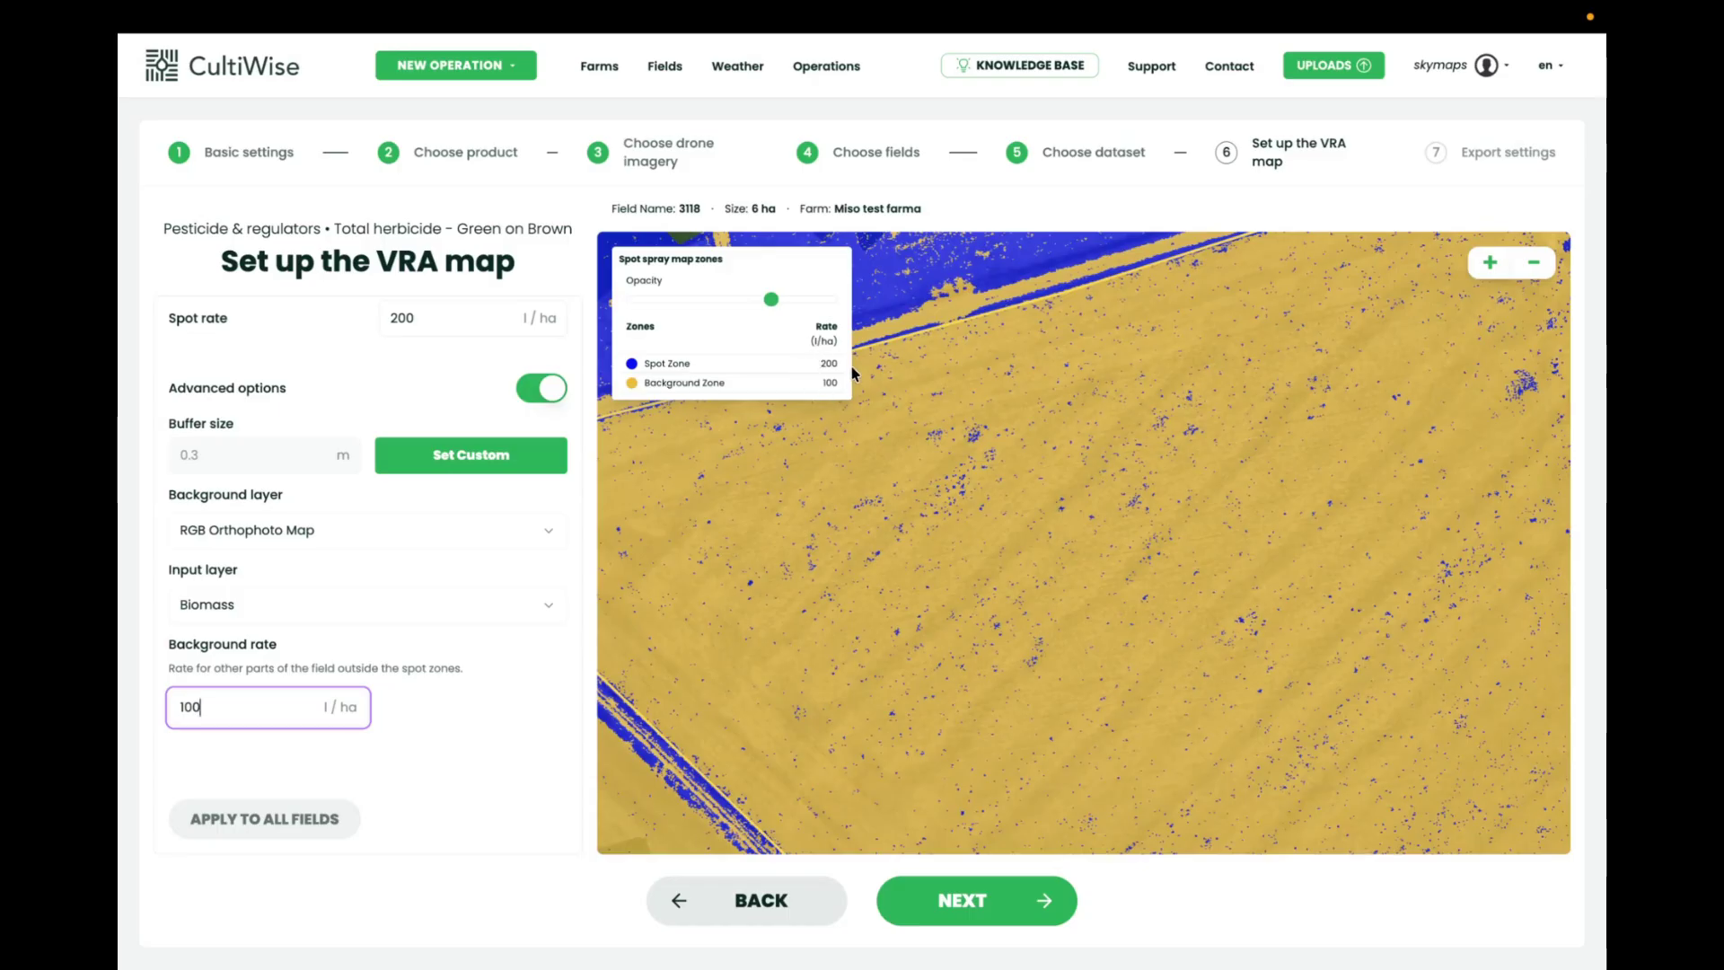
click(281, 704)
key(BackSpace)
key(BackSpace)
key(BackSpace)
click(474, 707)
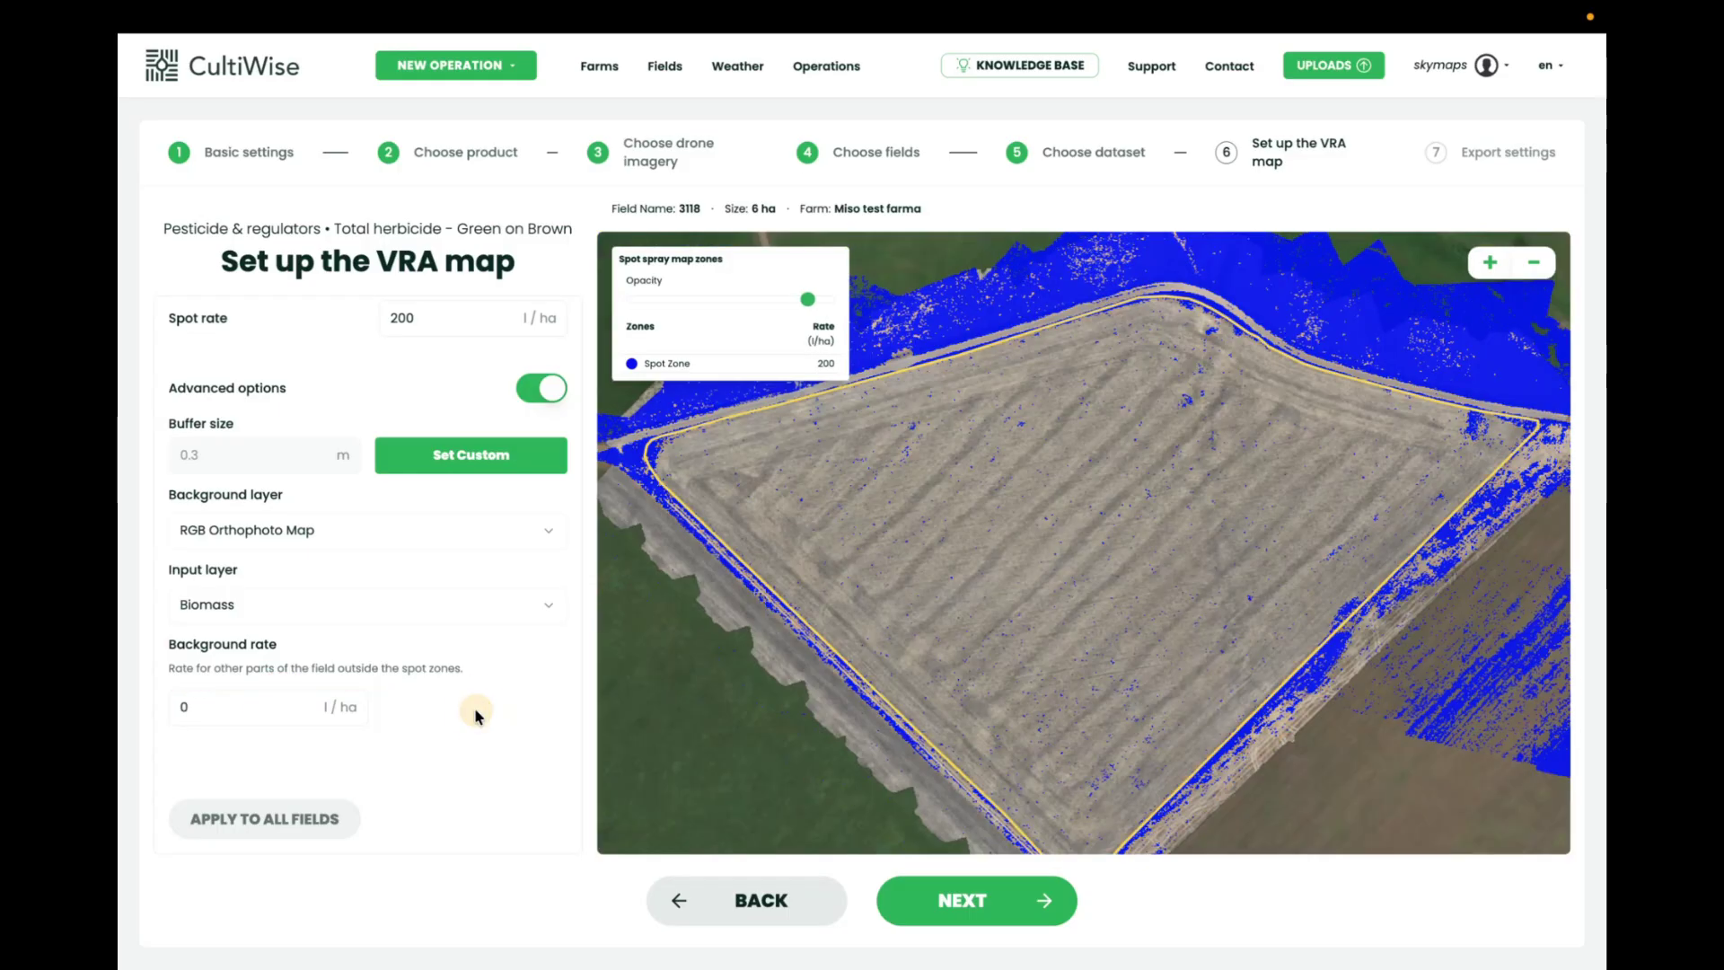
Turn off the advanced options and continue to the export settings.
click(536, 557)
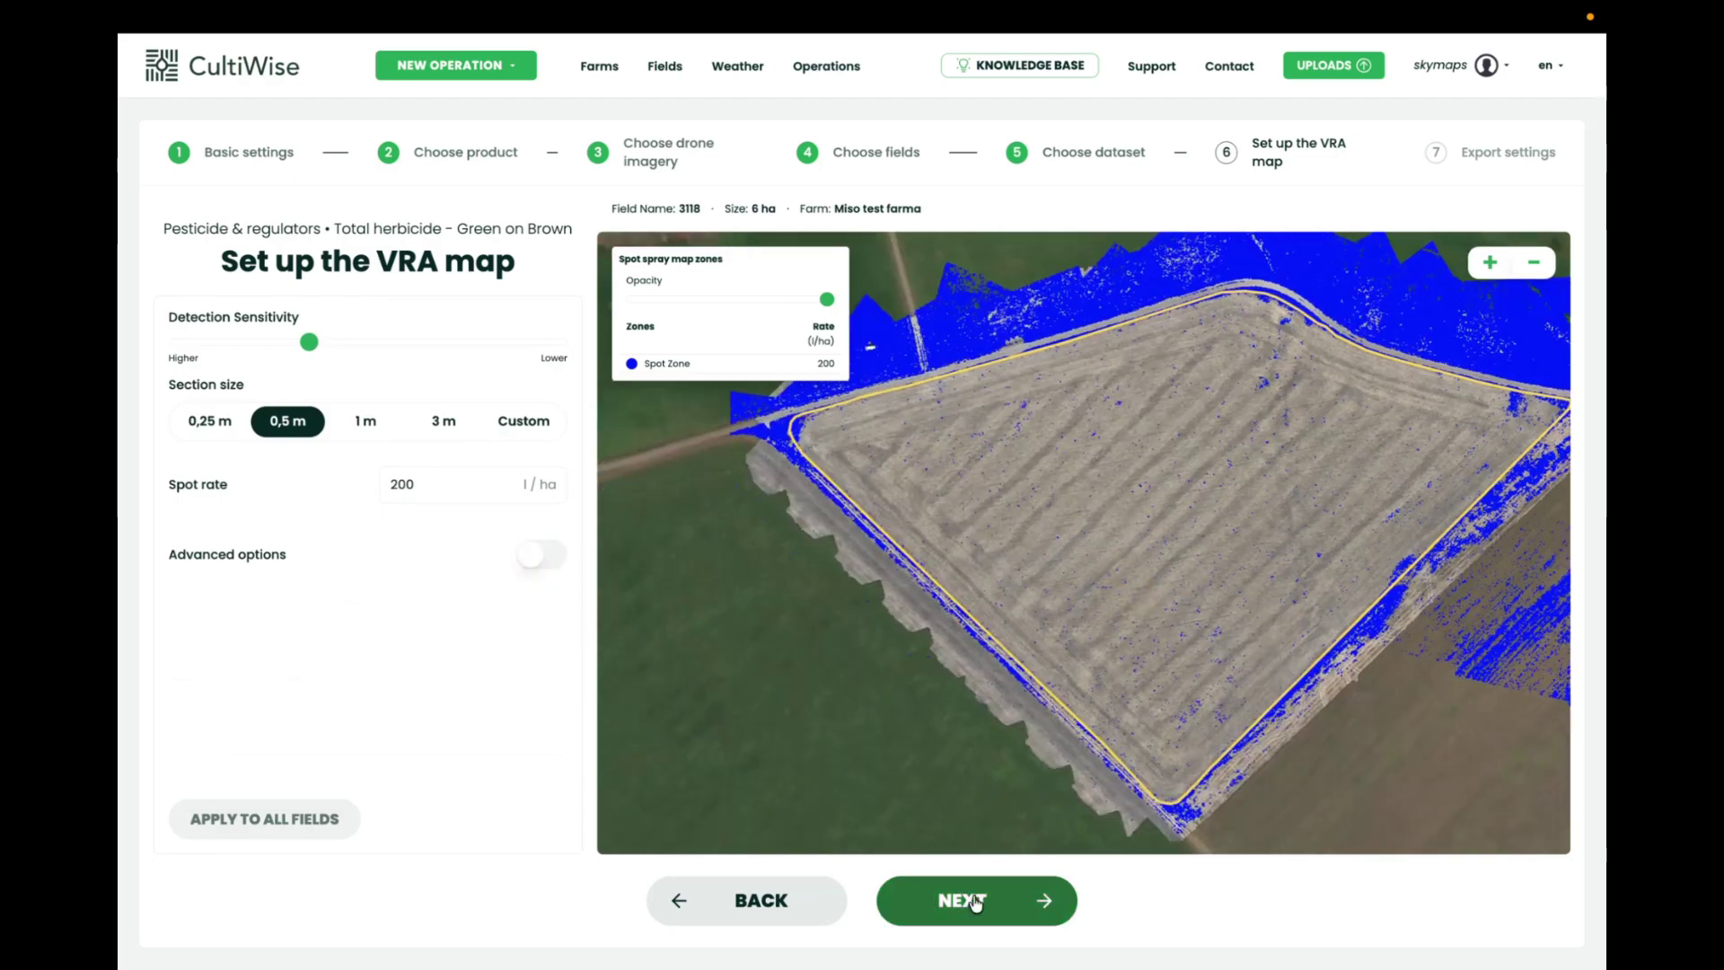
click(1018, 900)
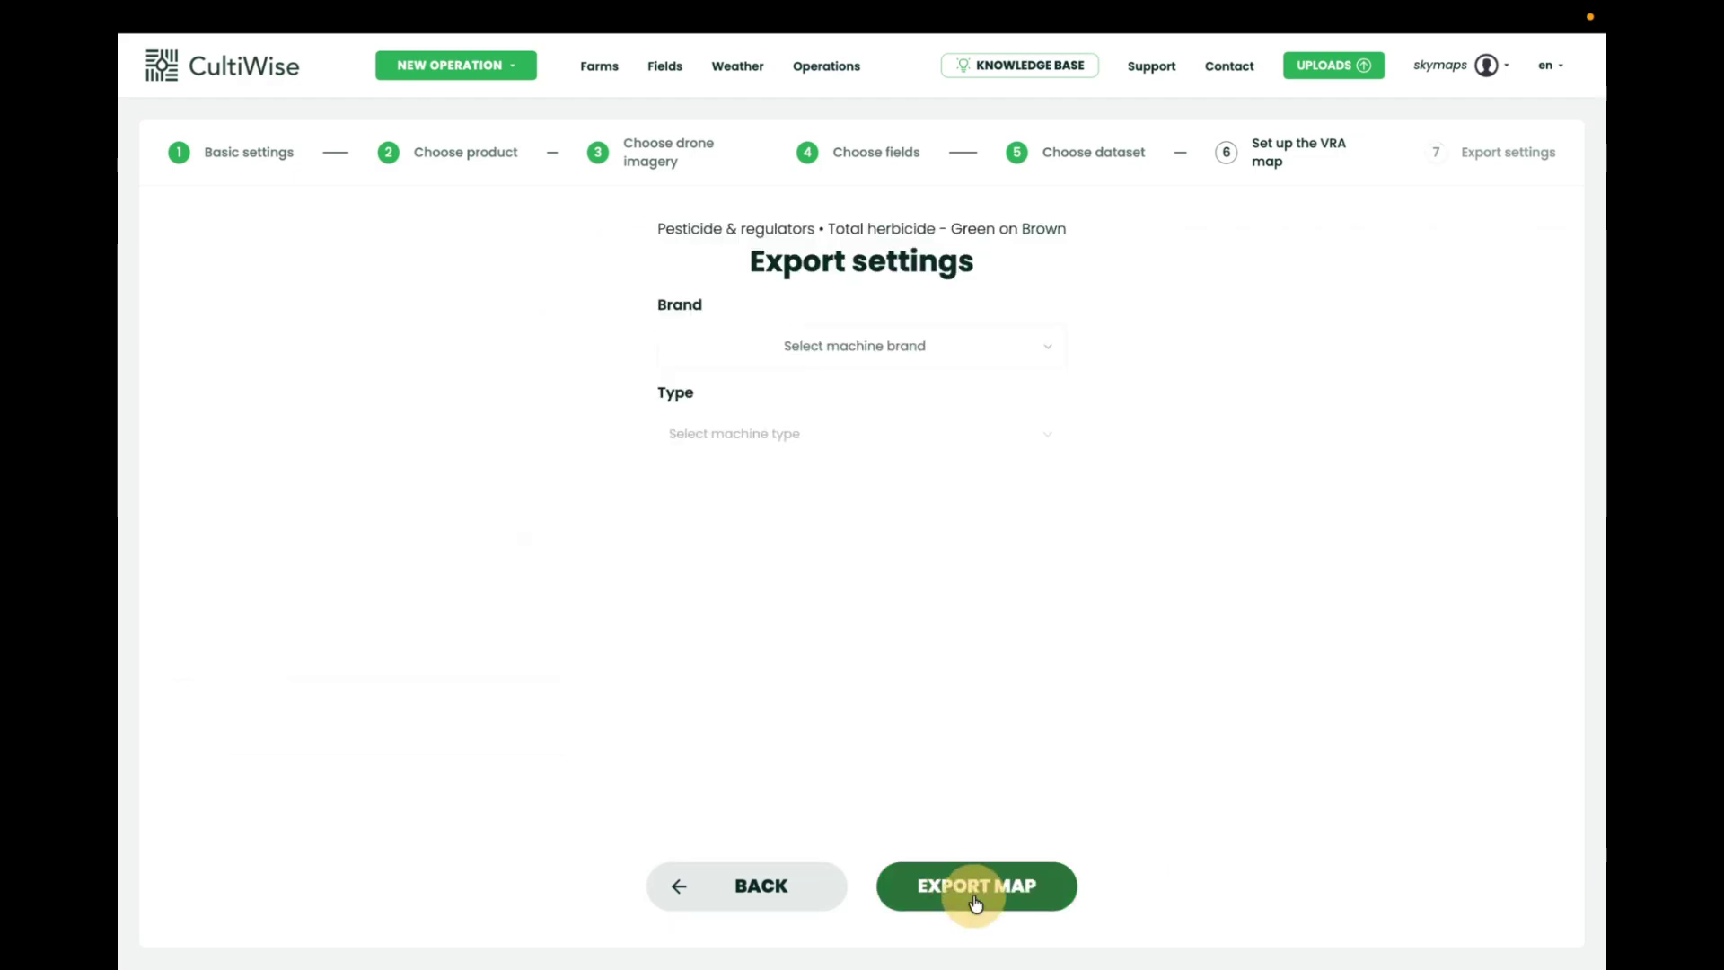
Select machine brand Amazone with type AmaTron 4 SHP and export the map.
click(754, 332)
click(731, 503)
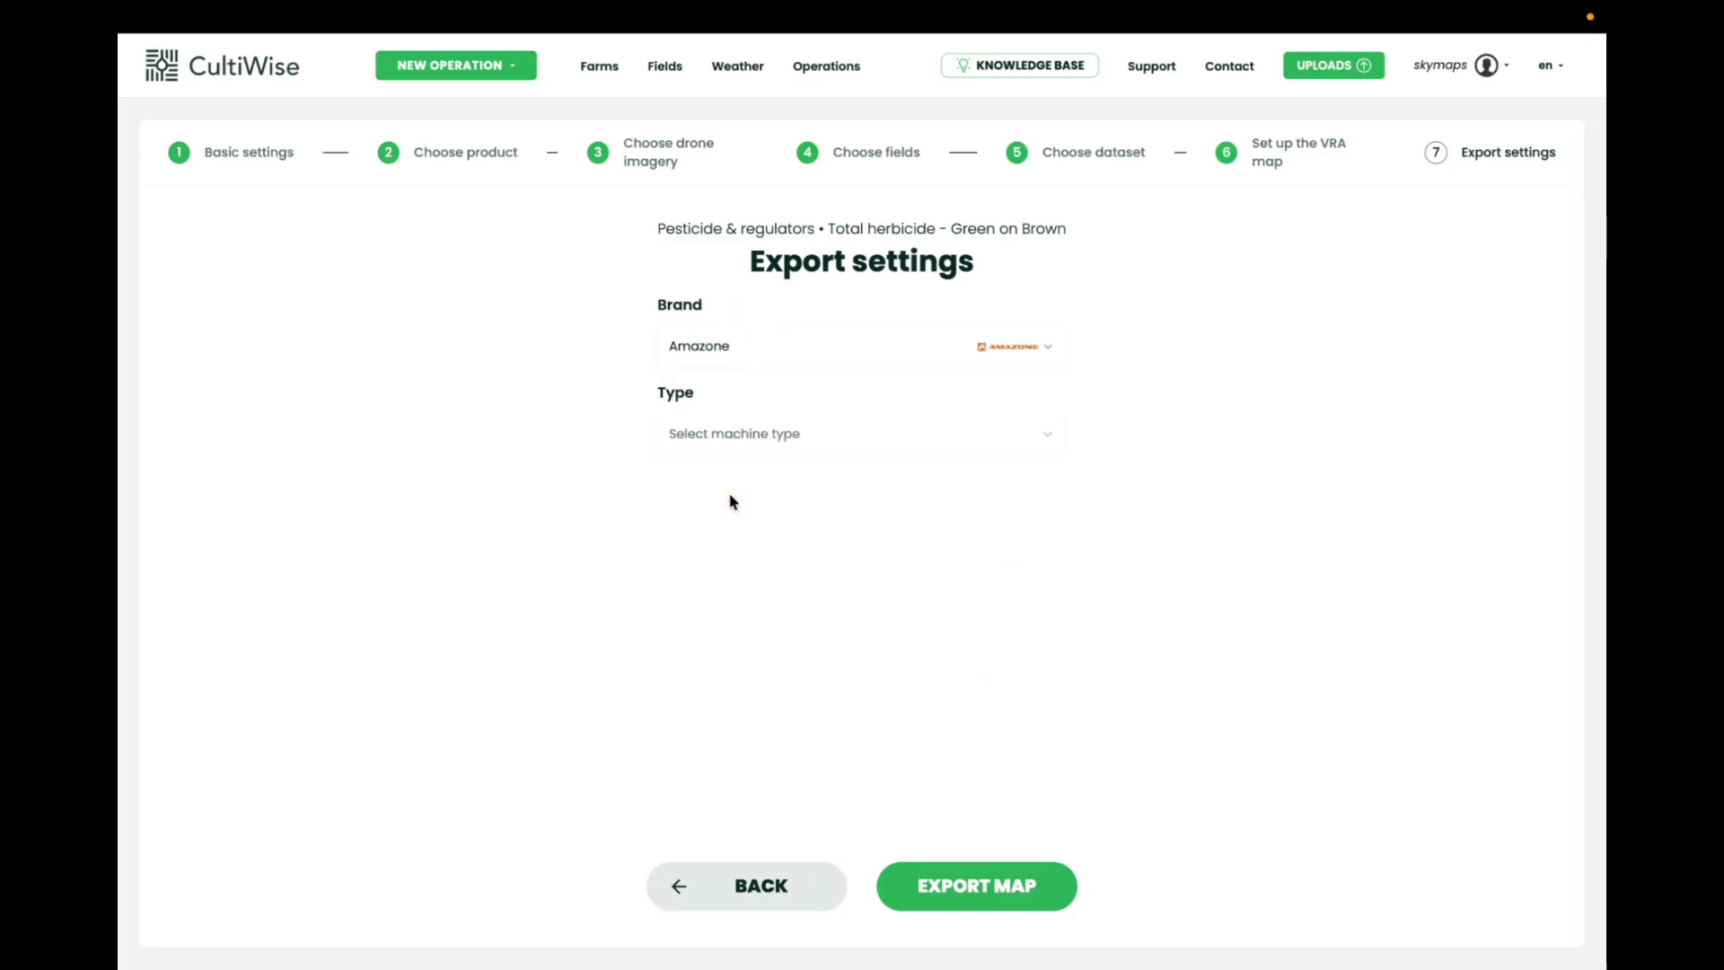
click(775, 445)
click(769, 506)
click(952, 875)
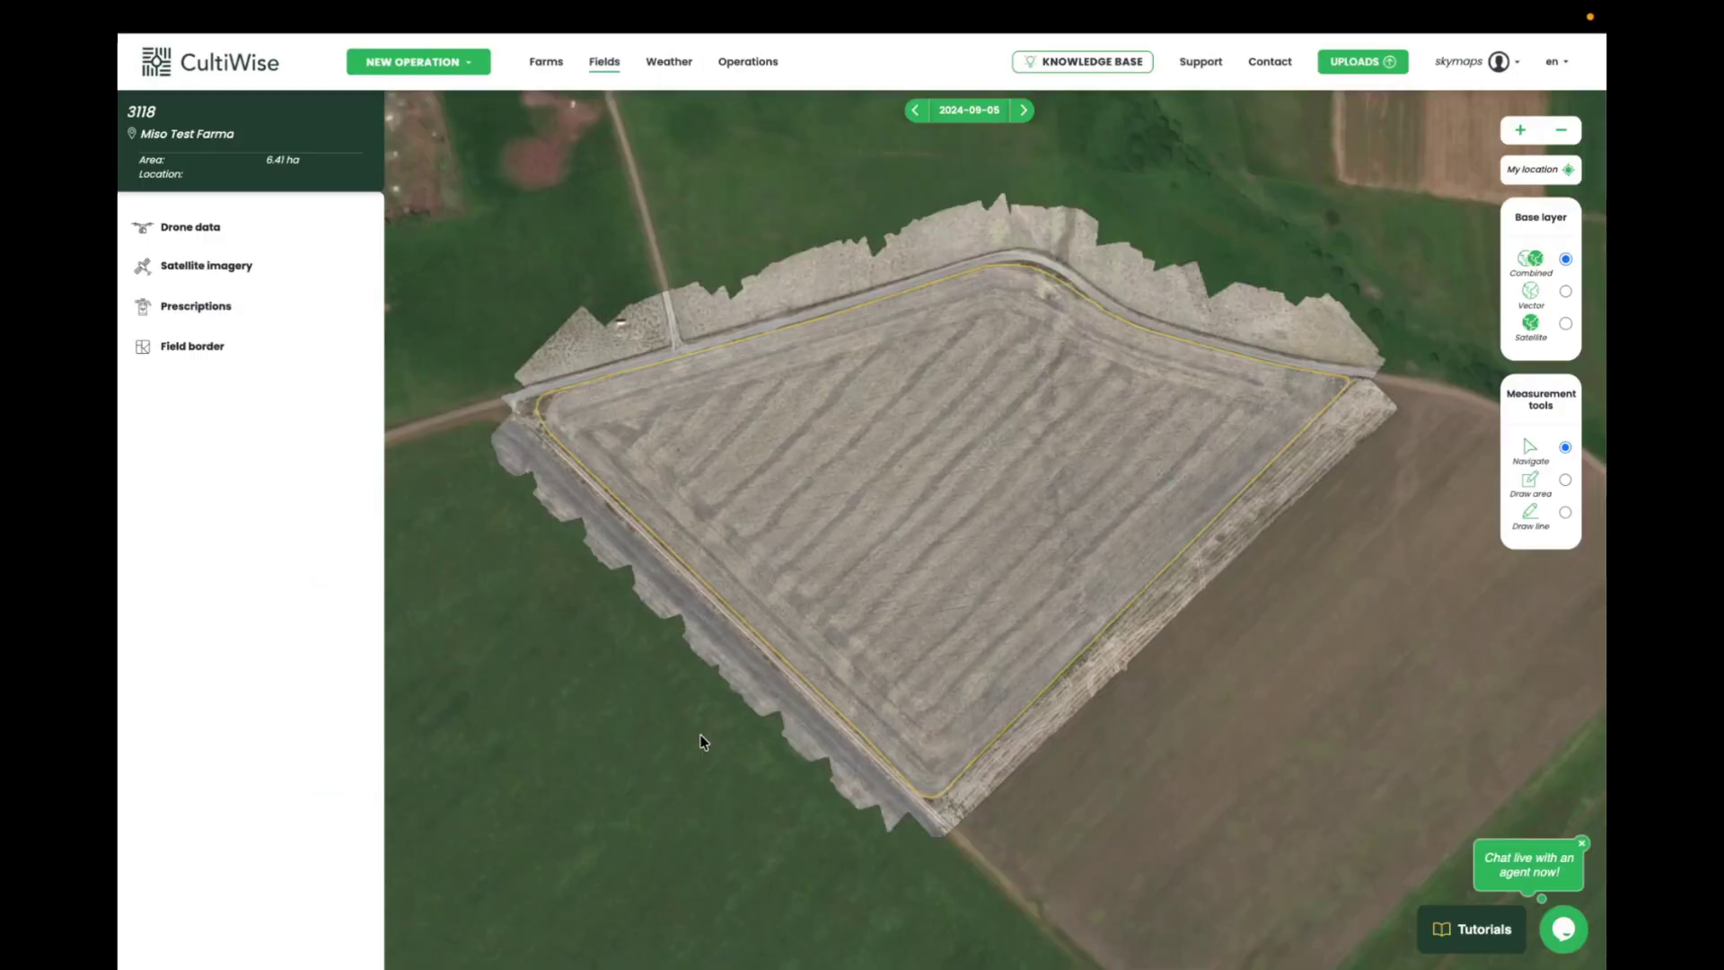
Display the Total herbicide application prescription on field 3118 and review its rate, area, volume and savings details.
drag(751, 664, 751, 693)
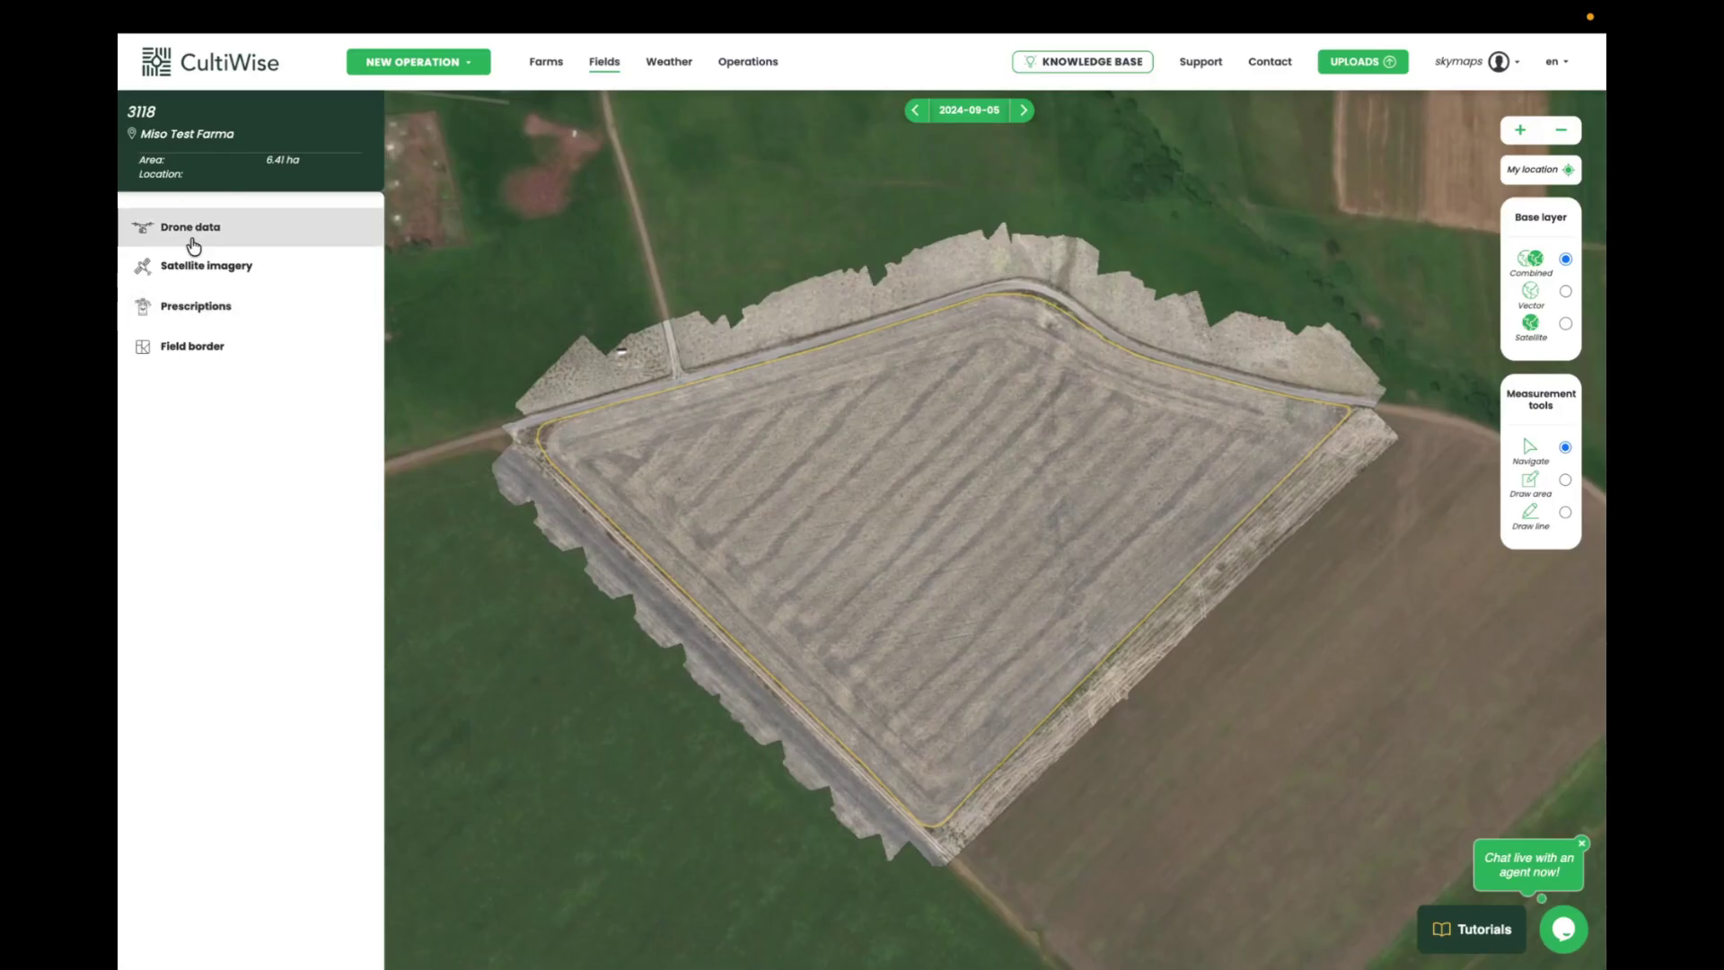
click(194, 309)
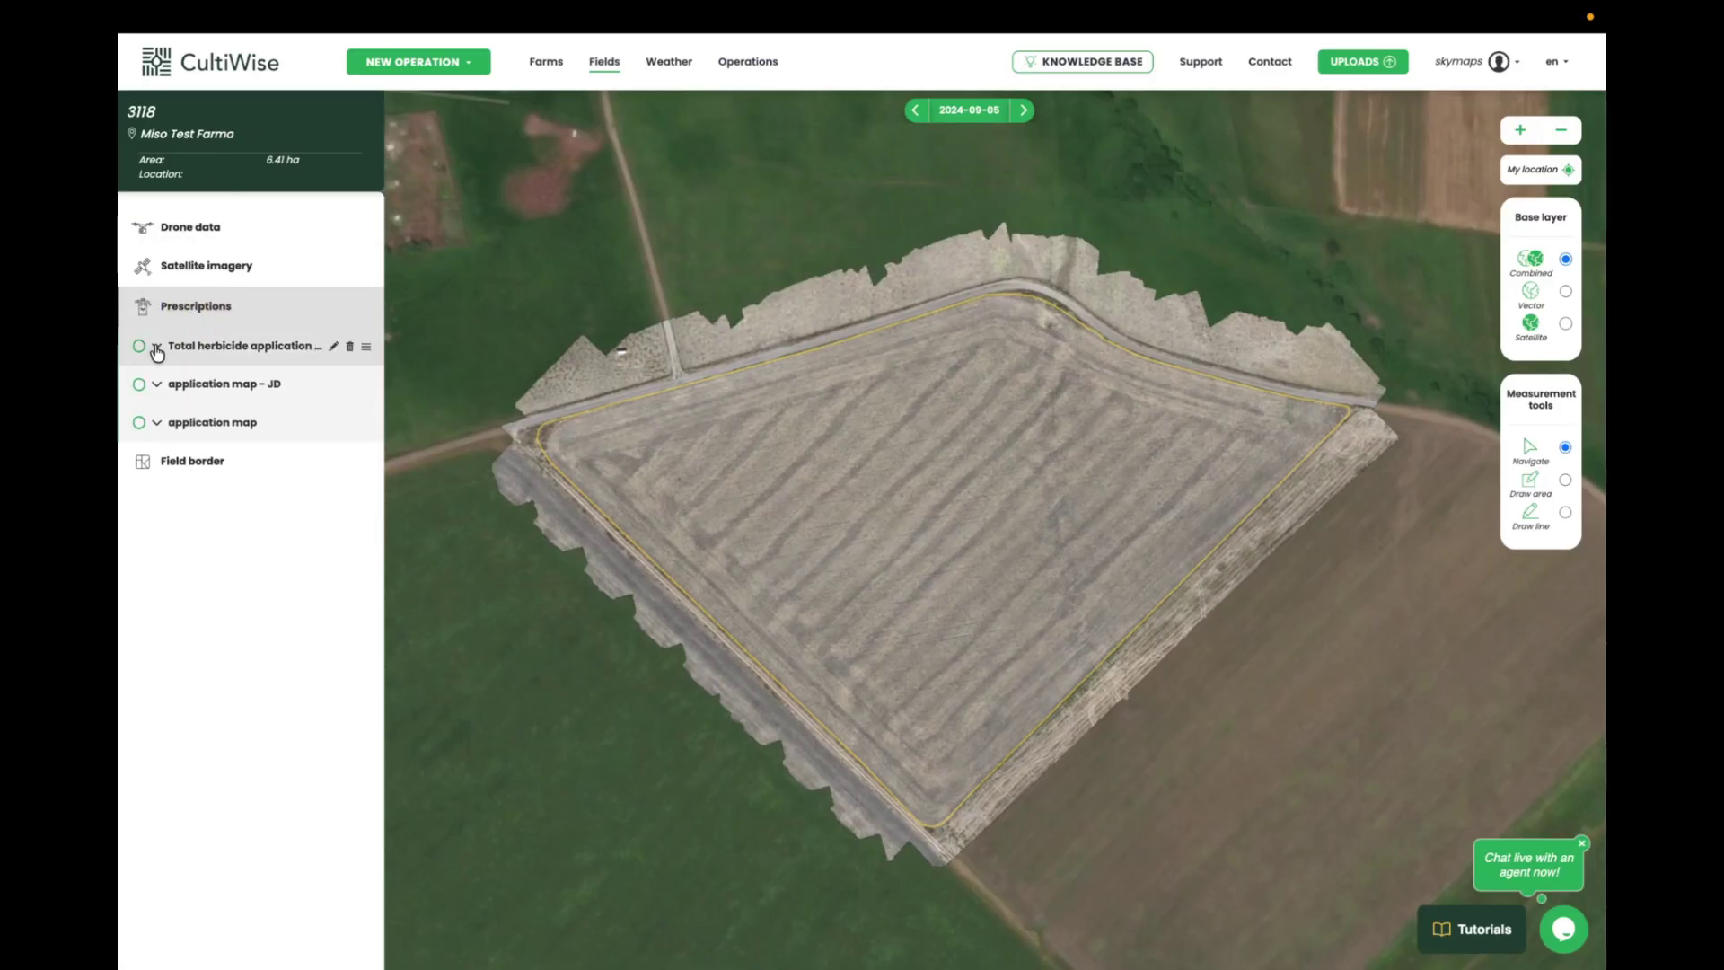
click(139, 345)
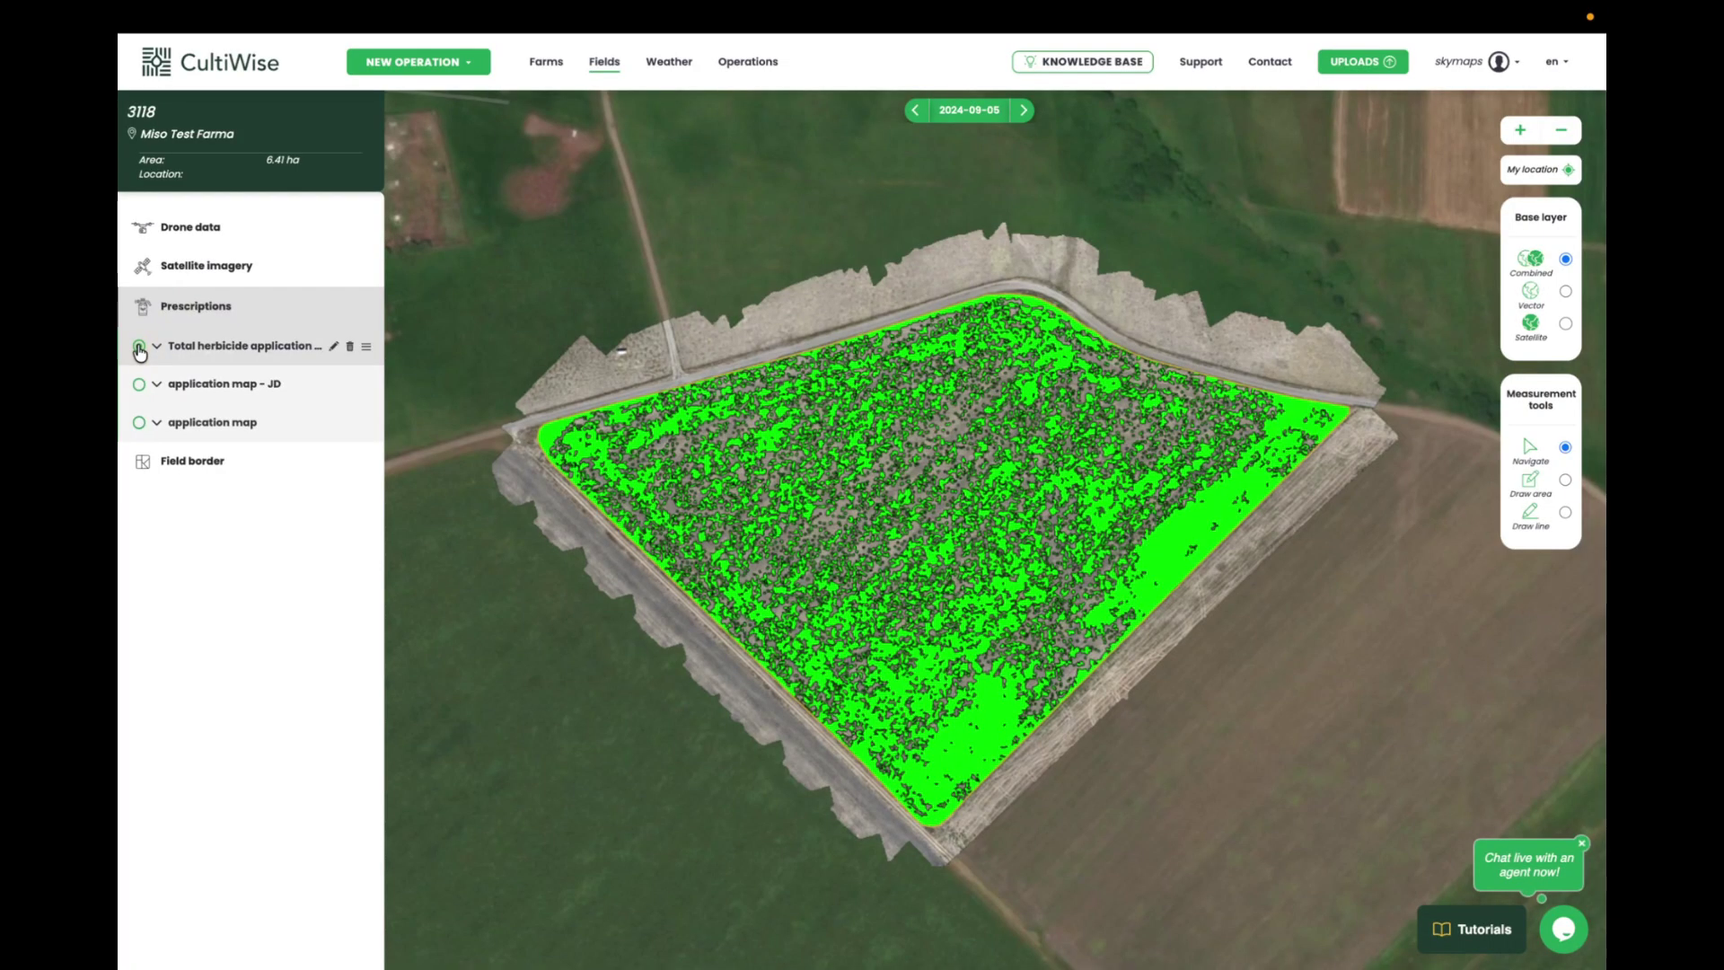
click(156, 348)
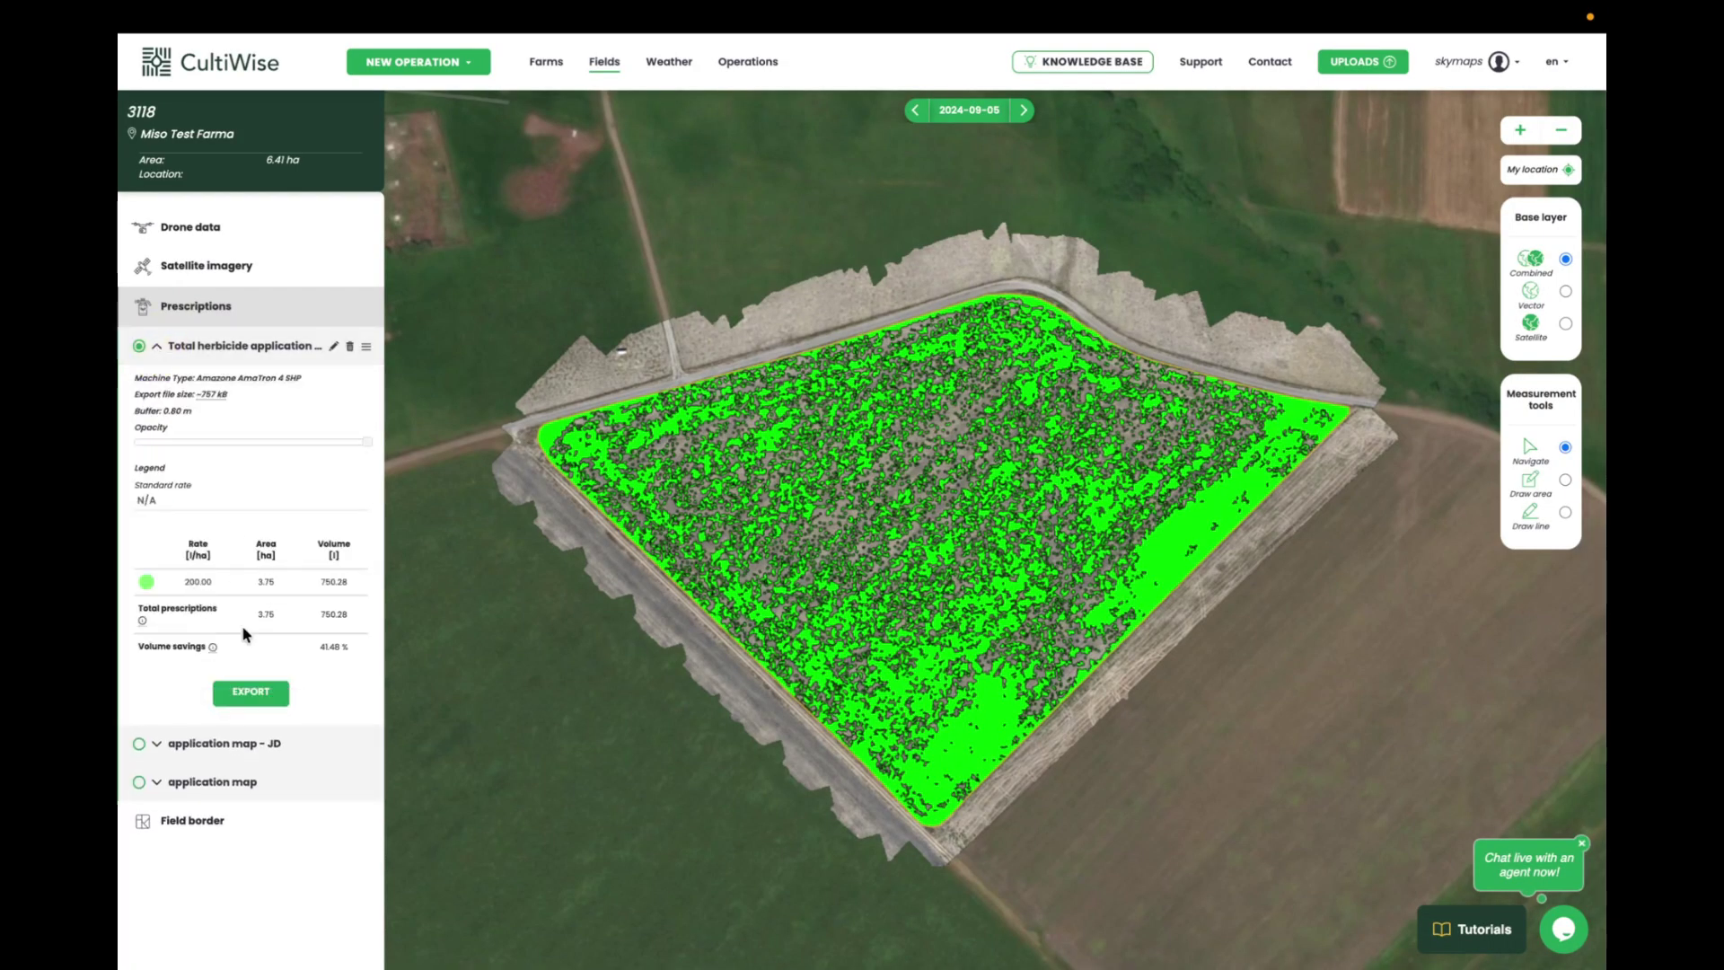
drag(314, 613, 348, 618)
Open the export options for the Total herbicide application prescription.
click(256, 692)
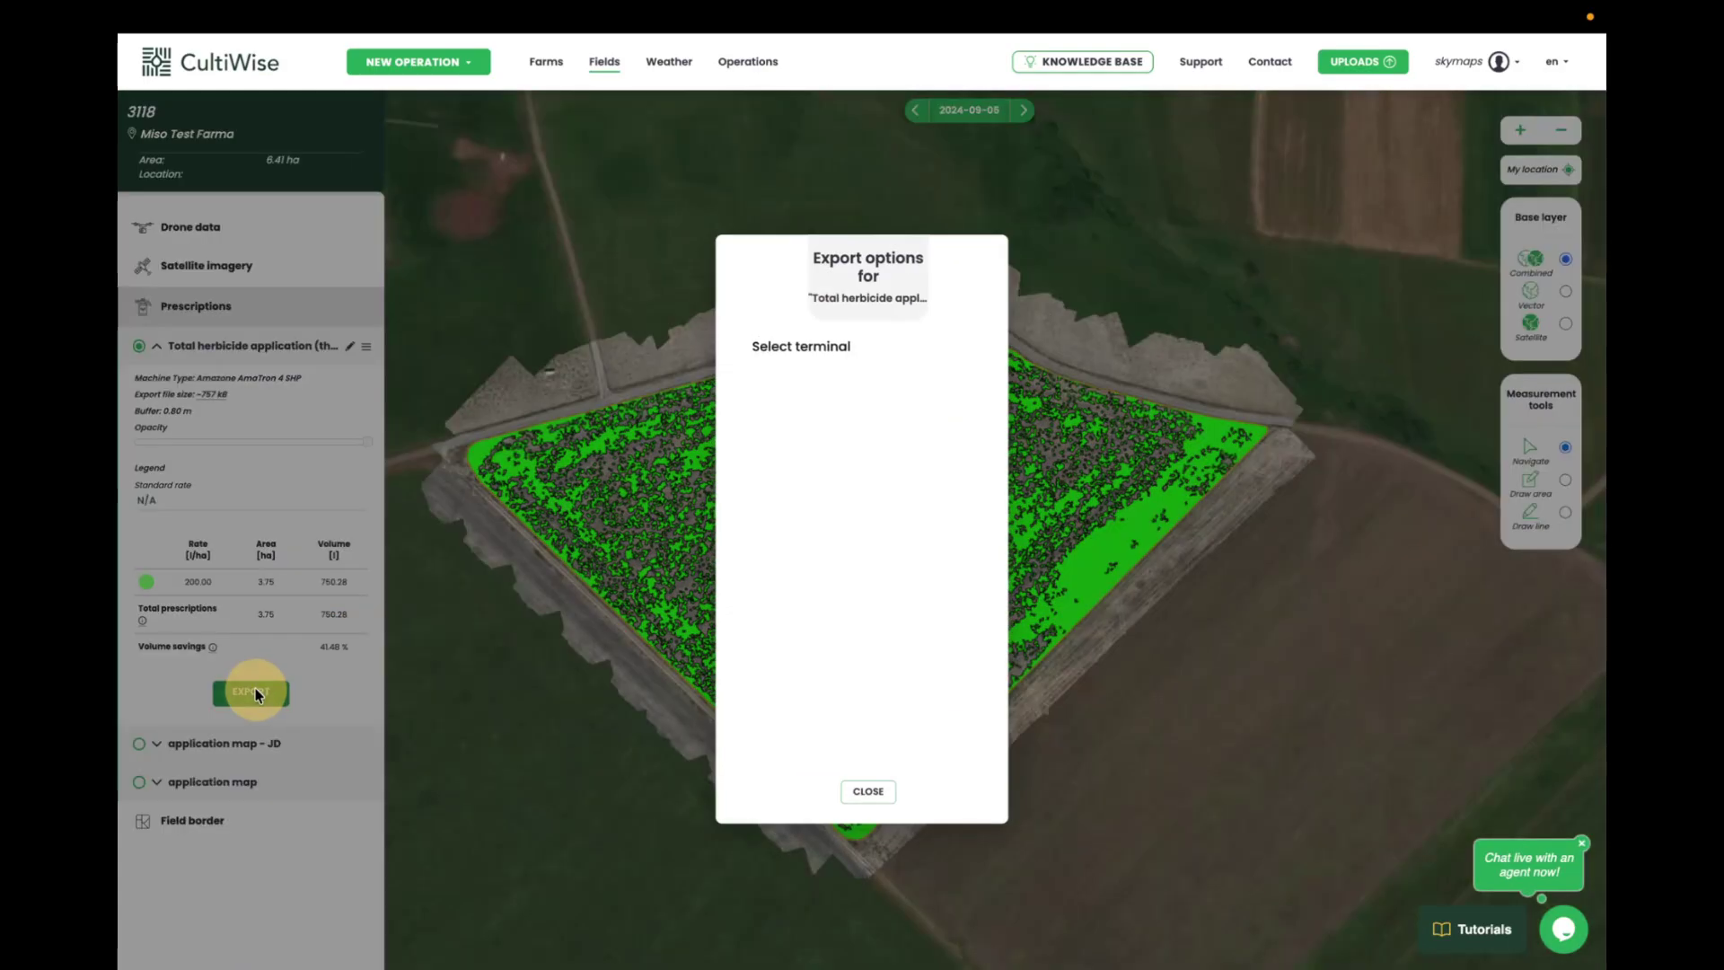